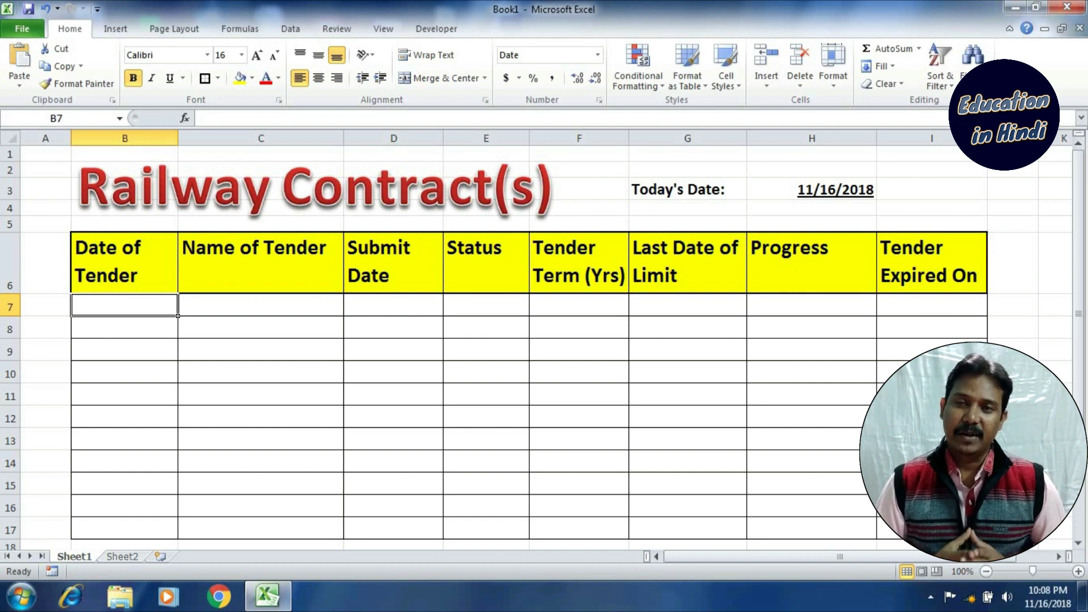
- In row 7, enter tender date 11/10/2016, name 'Railway Bridge' and submit date 11/16/2016
left_click(125, 262)
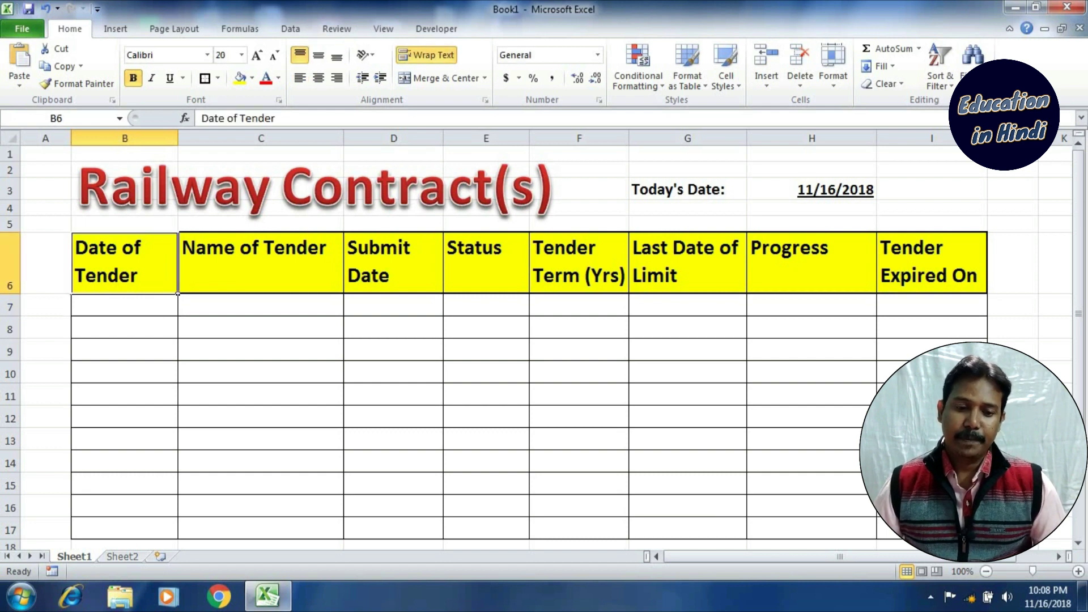
left_click(125, 305)
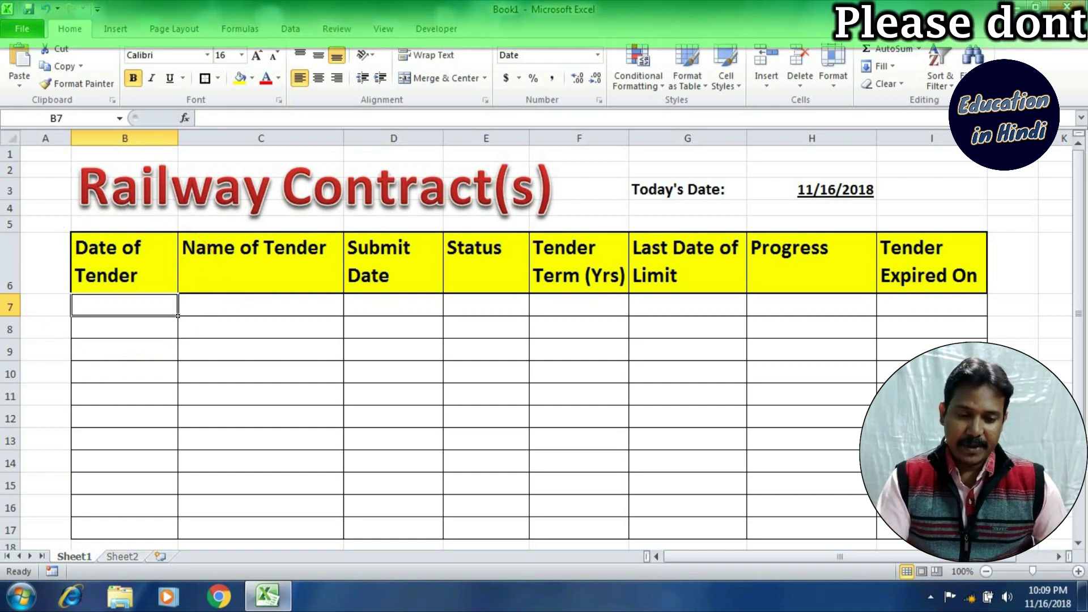
type("11")
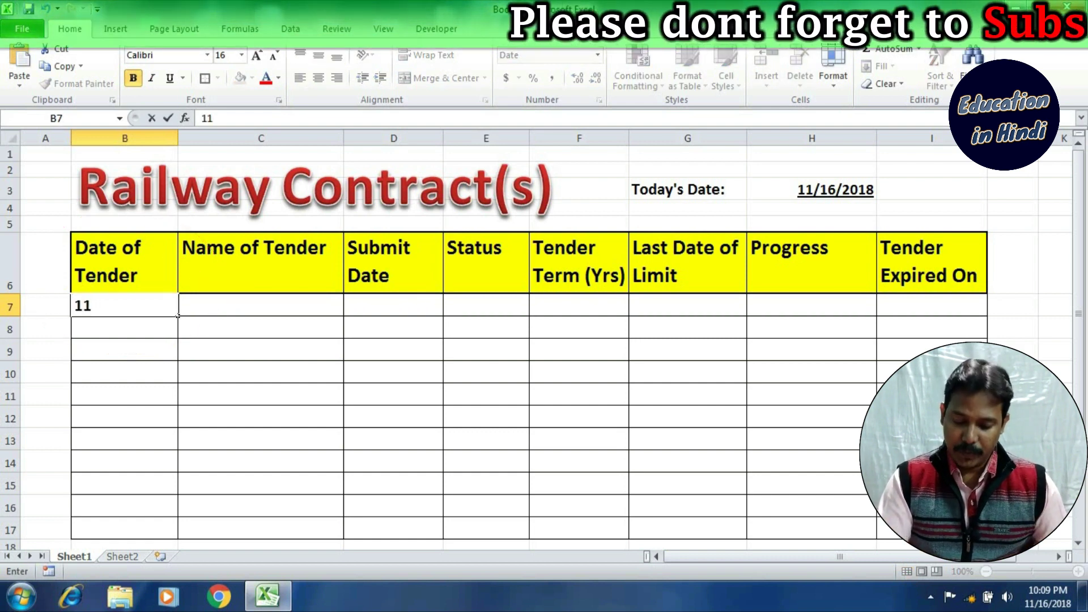
key("BackSpace")
key("BackSpace")
type("11/1")
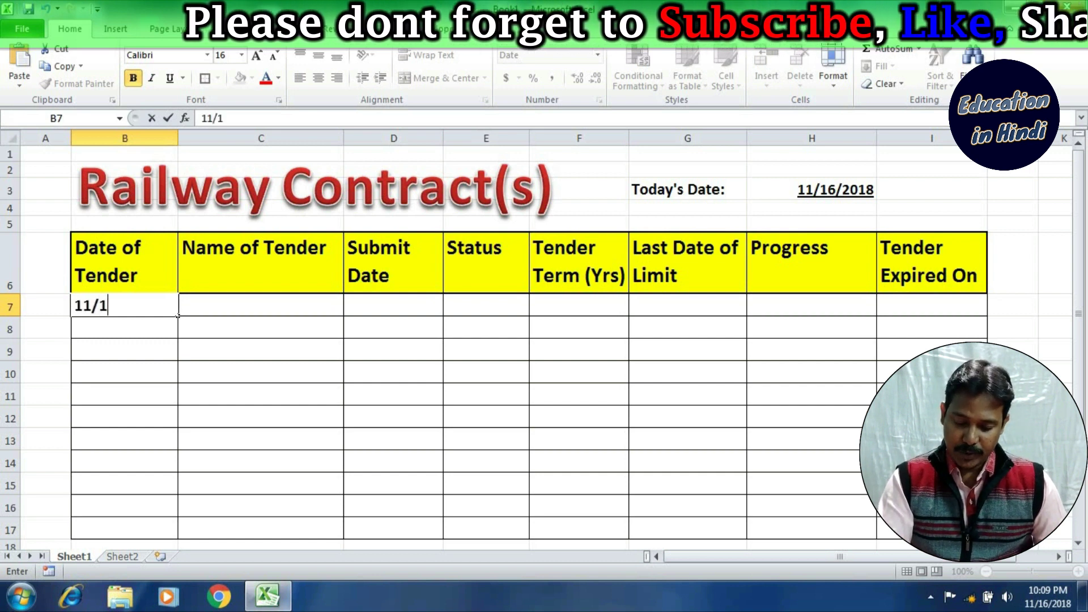
type("0/")
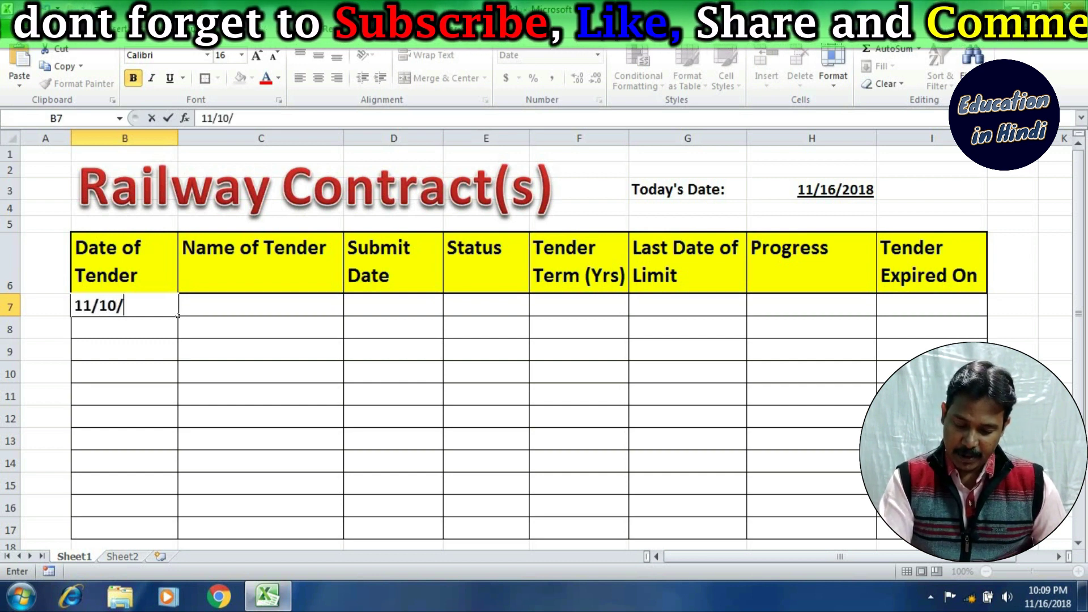
type("2016")
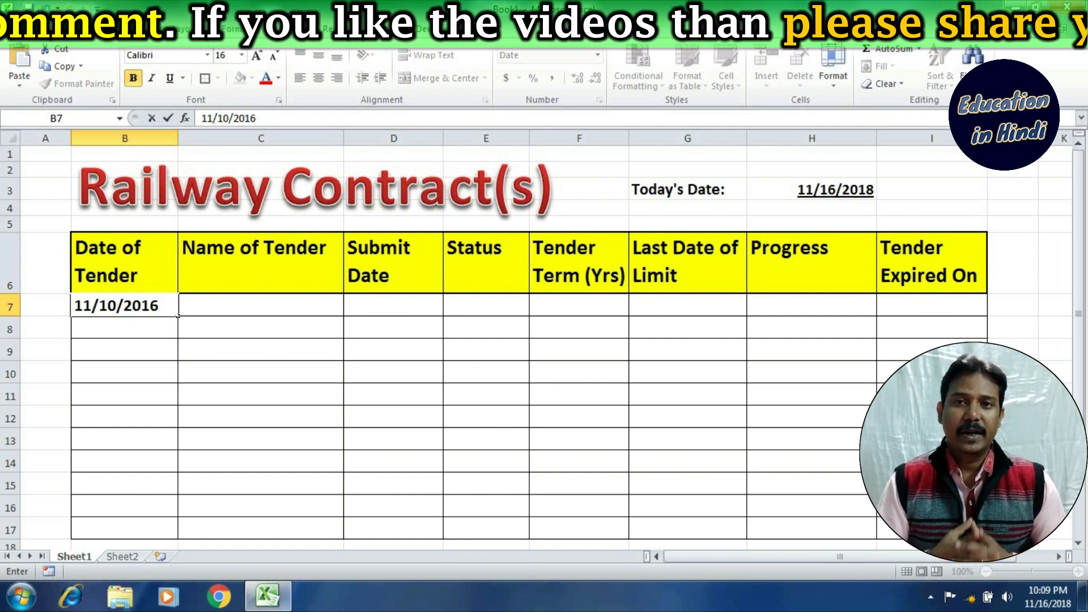
key("Tab")
type("Ra")
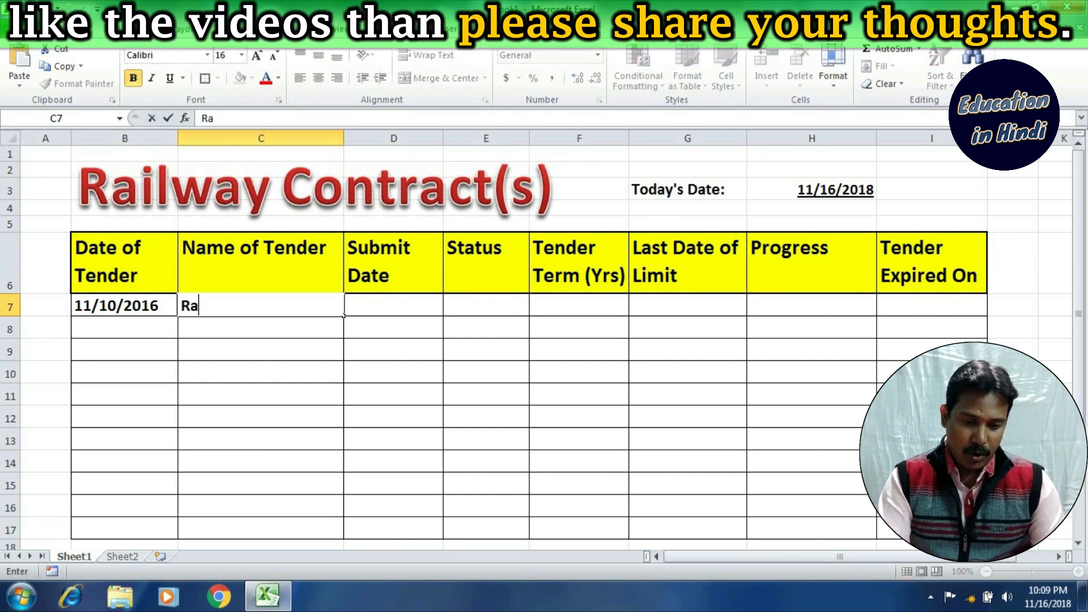
type("ilway ")
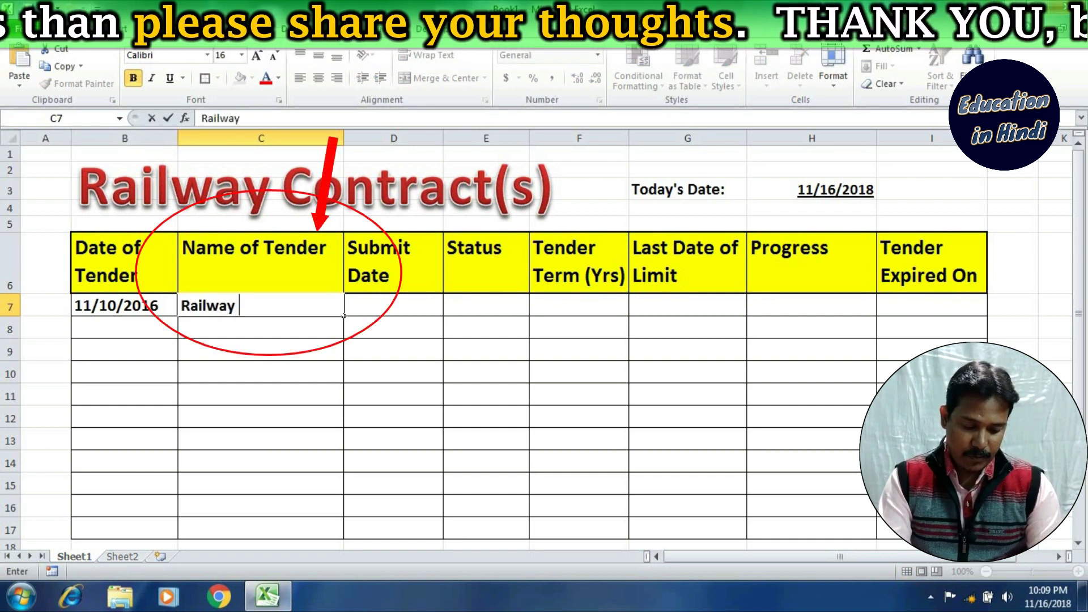
type("Br")
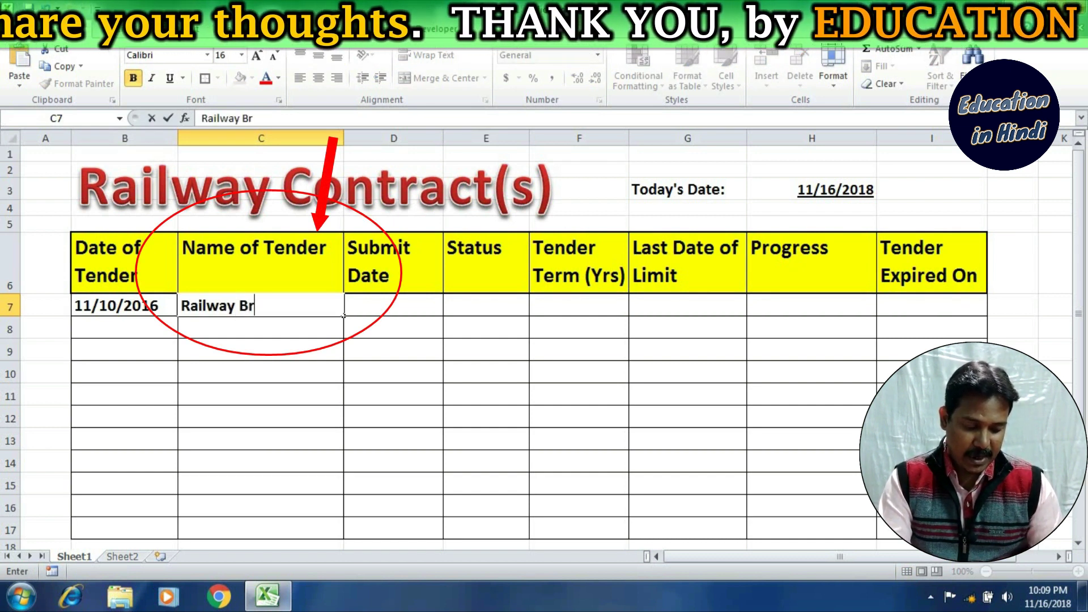
type("idge")
key("Tab")
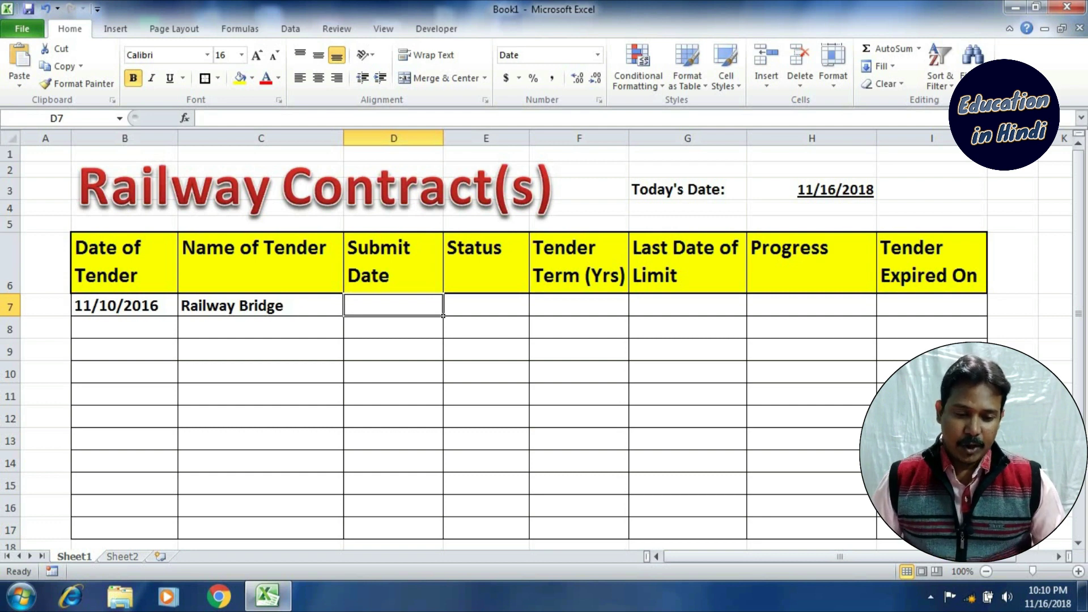
type("11/1")
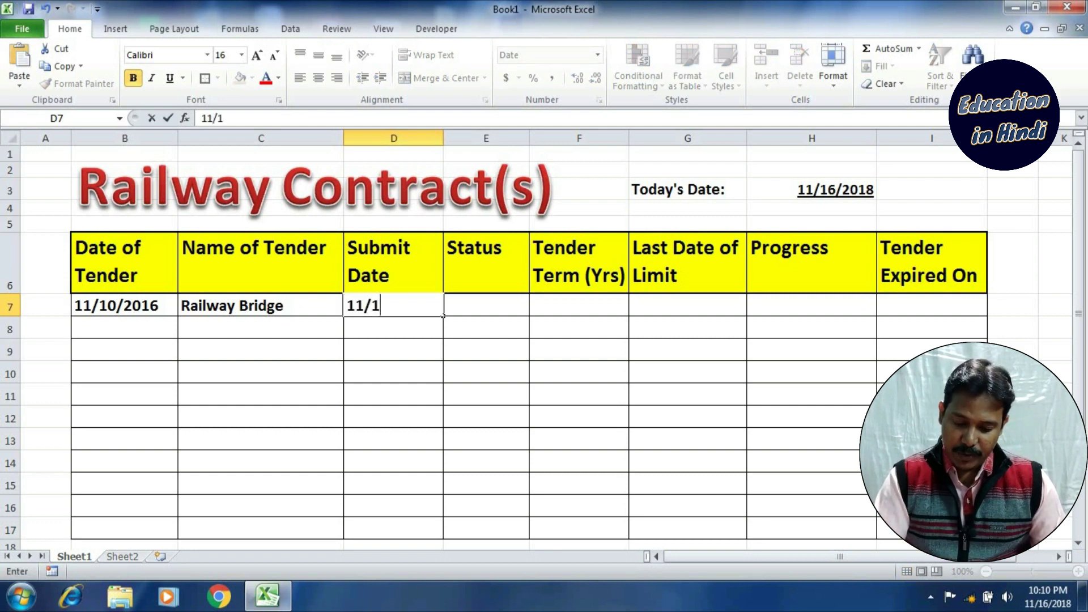
type("6/2")
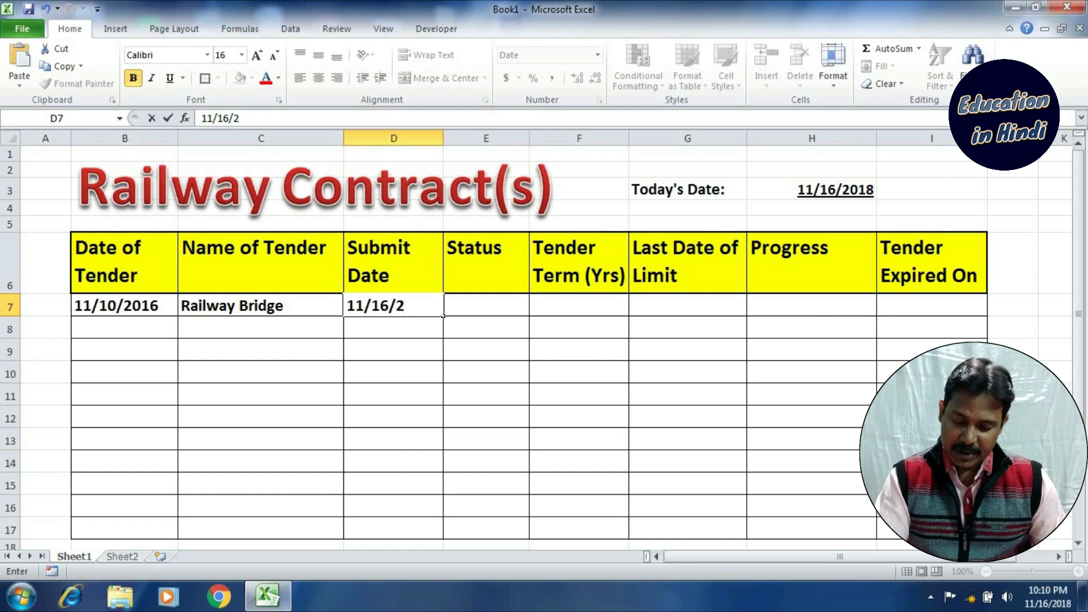
type("016")
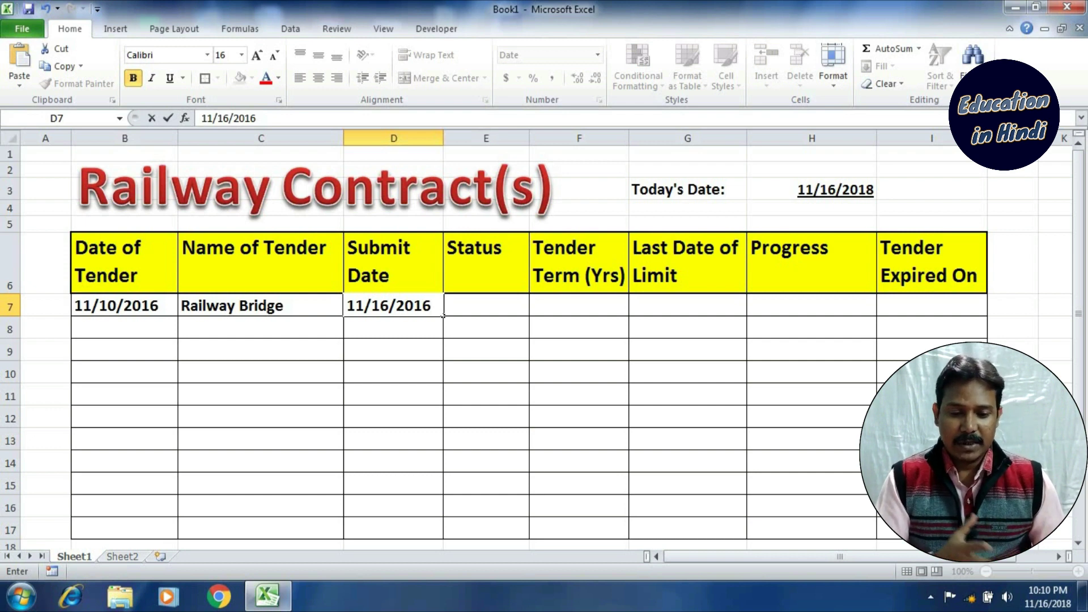
- Choose 'Get In' from the Status dropdown in E7 for the Railway Bridge tender
left_click(486, 305)
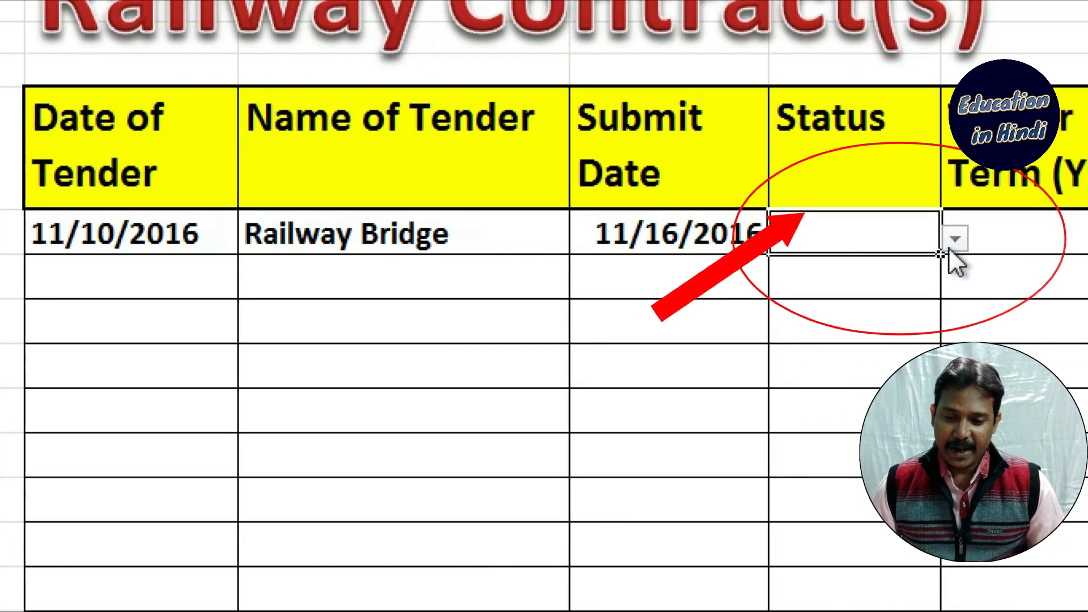
left_click(952, 241)
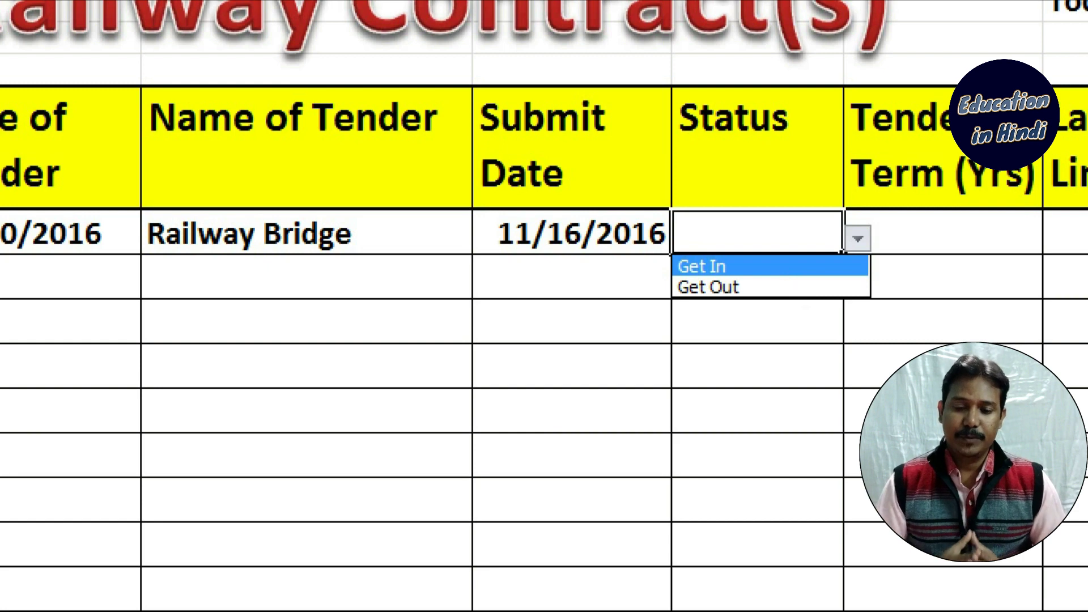
left_click(789, 275)
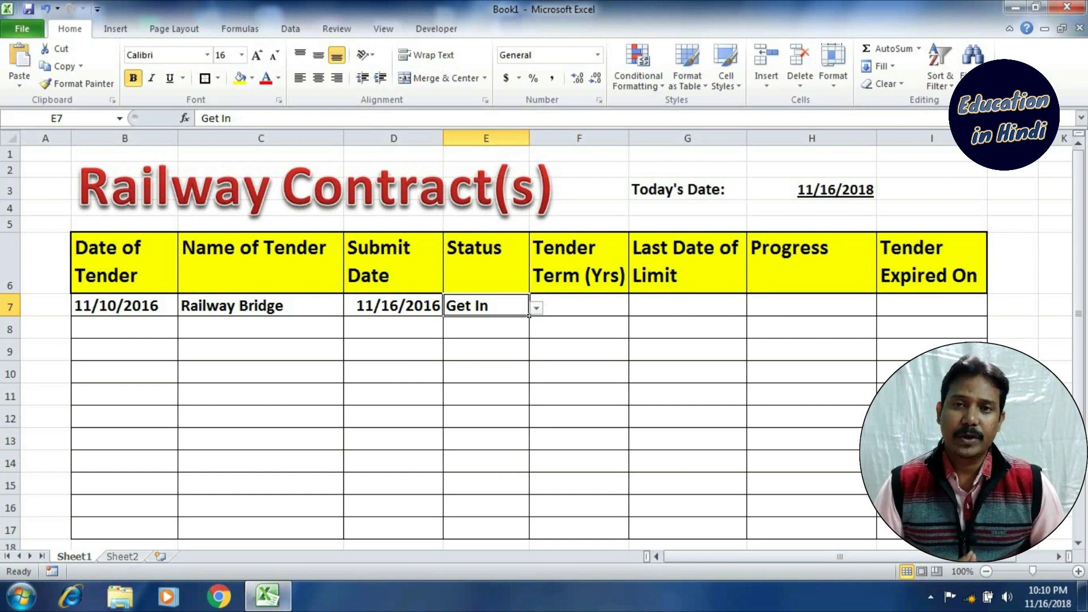
left_click(579, 306)
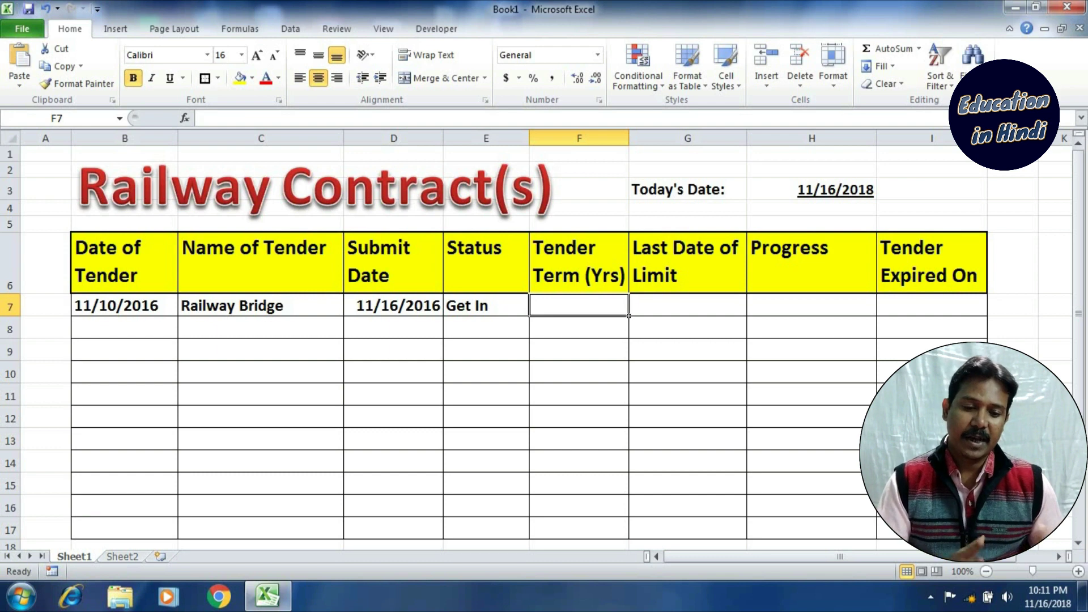
- Enter a Tender Term of 3 years in F7
type("2")
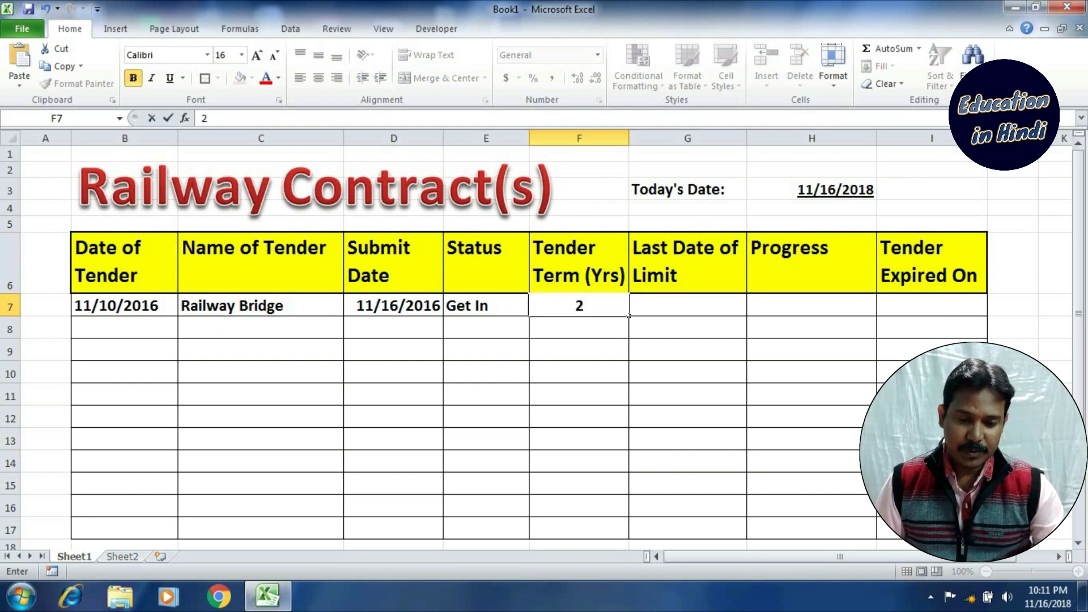
key("BackSpace")
type("3")
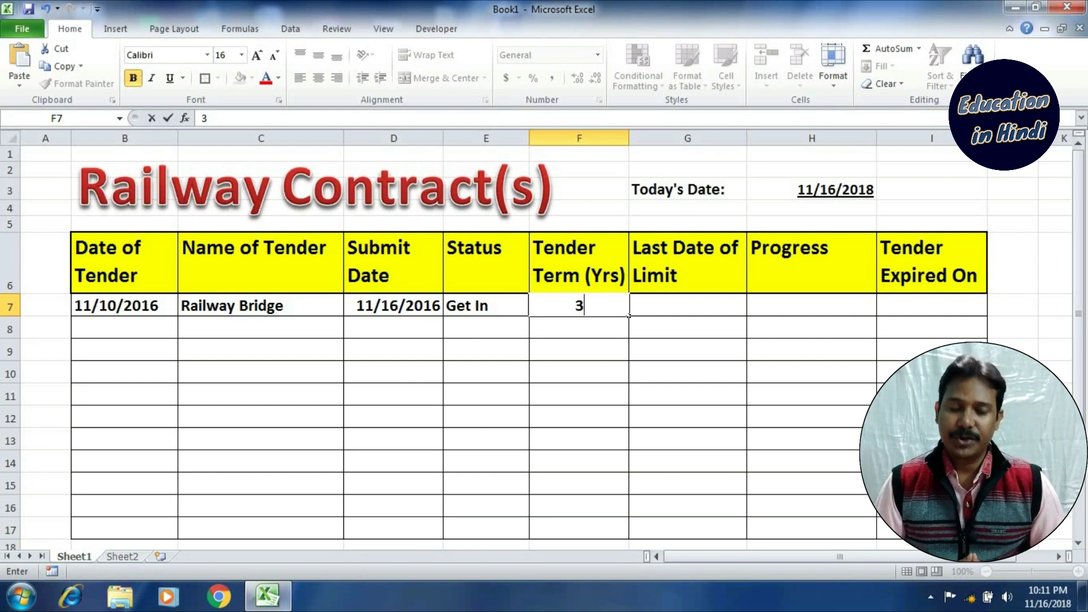
key("Tab")
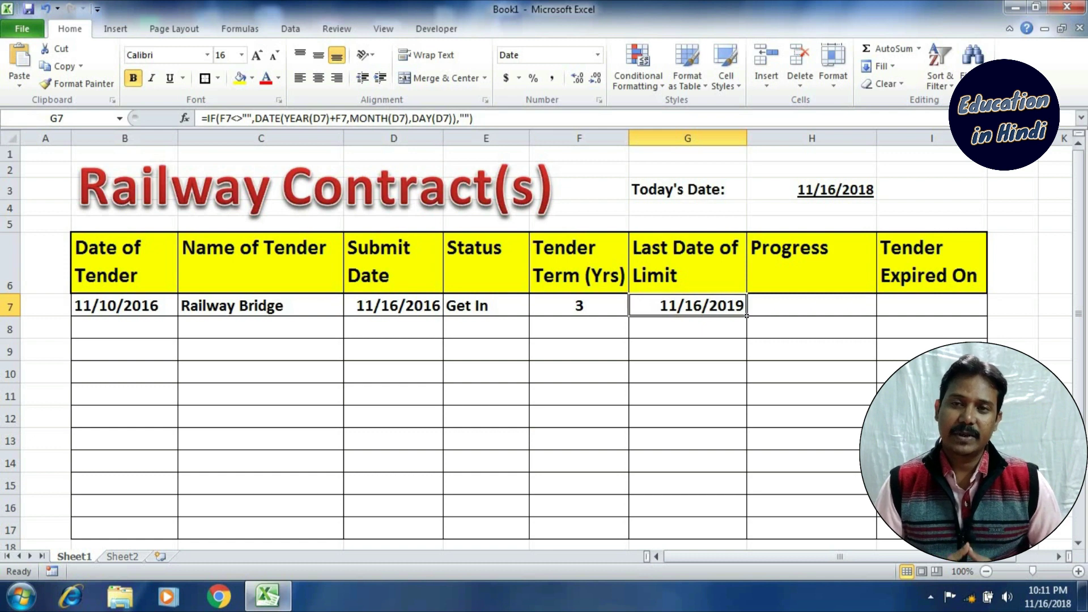
left_click(812, 306)
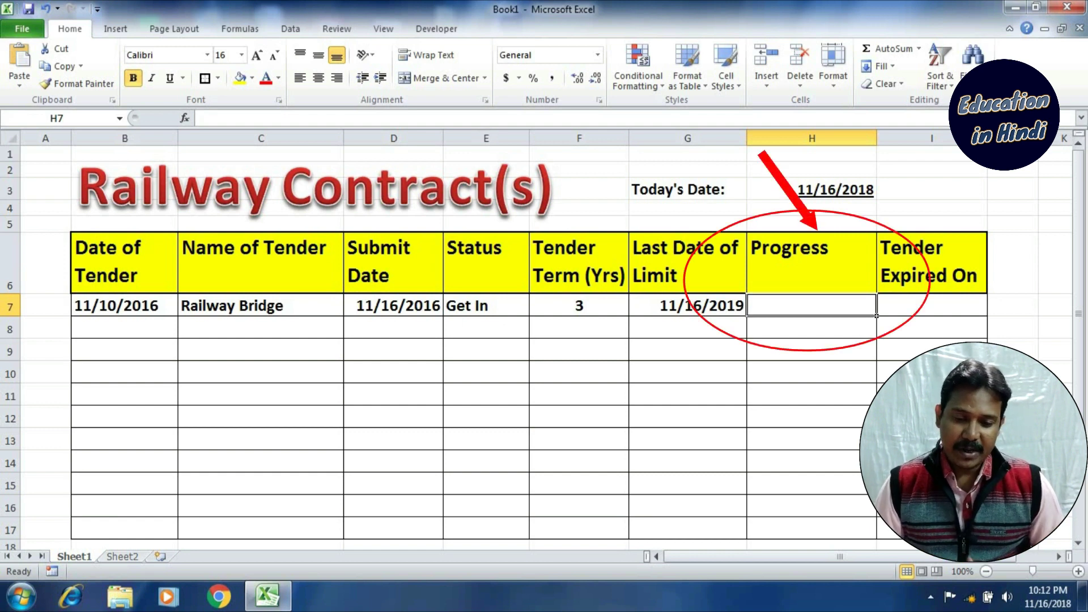
left_click(931, 305)
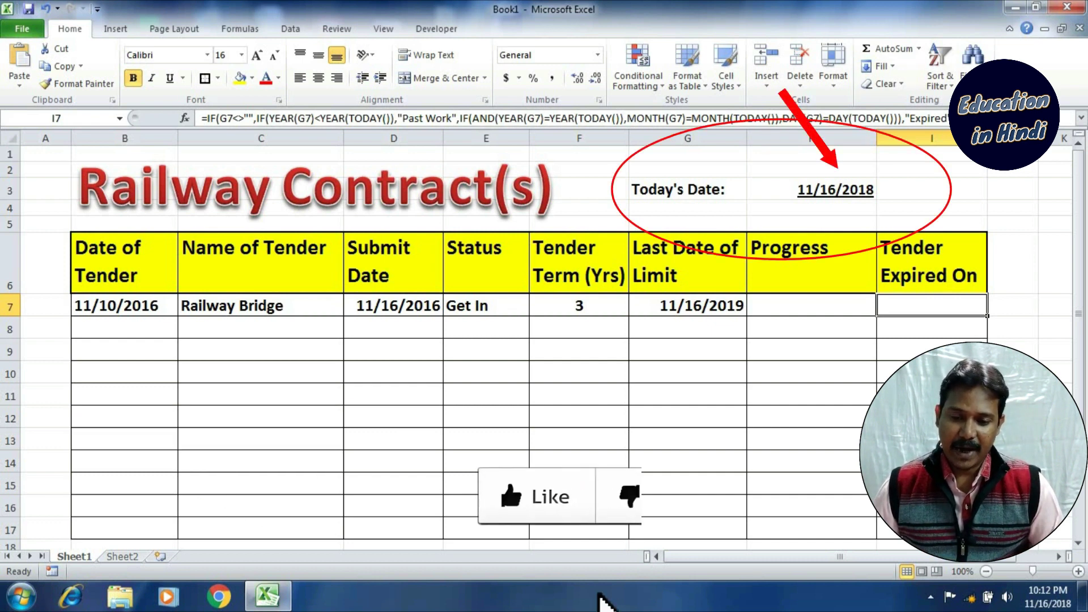
- Change the Tender Term in F7 from 3 to 2 years
left_click(579, 305)
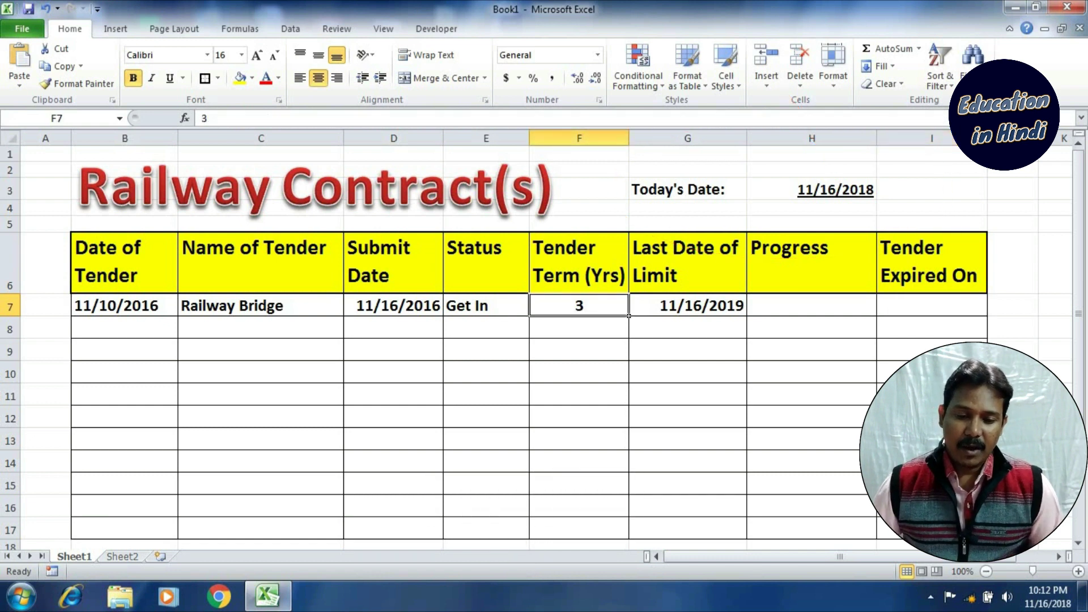
type("2")
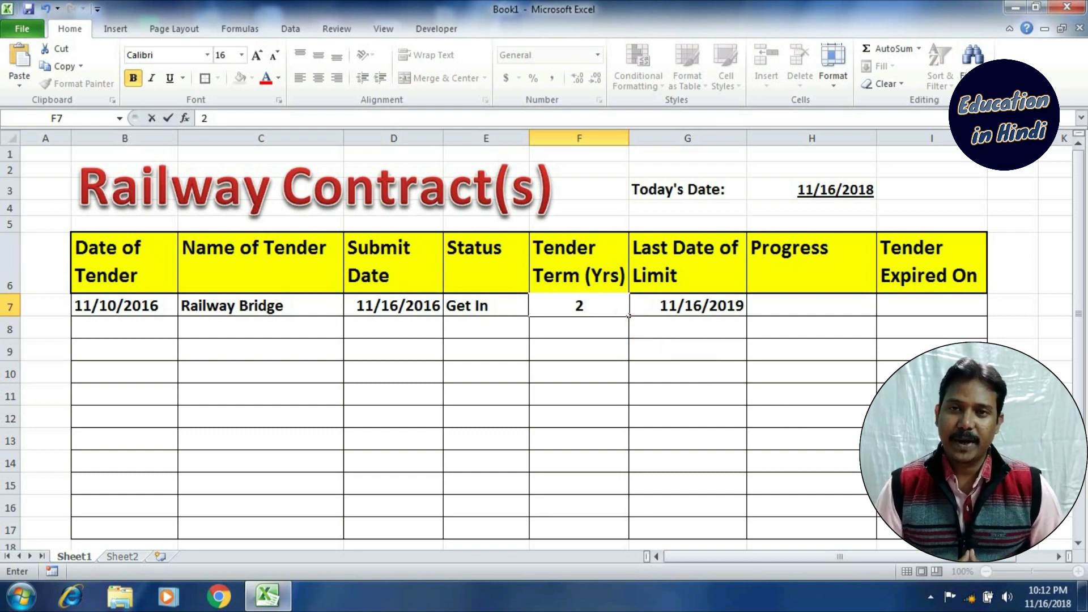
key("Return")
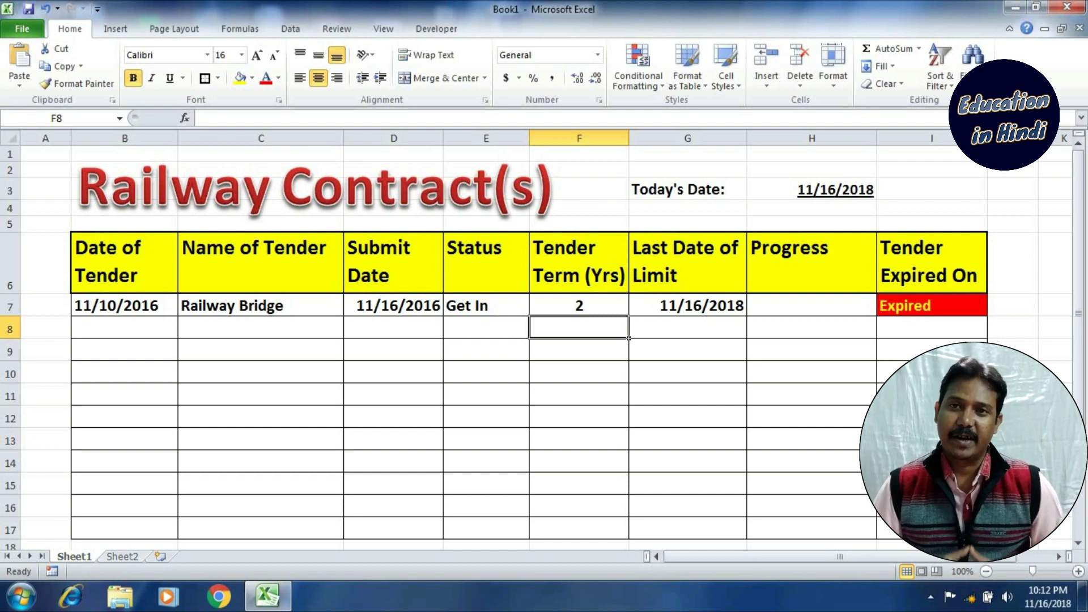
left_click(393, 306)
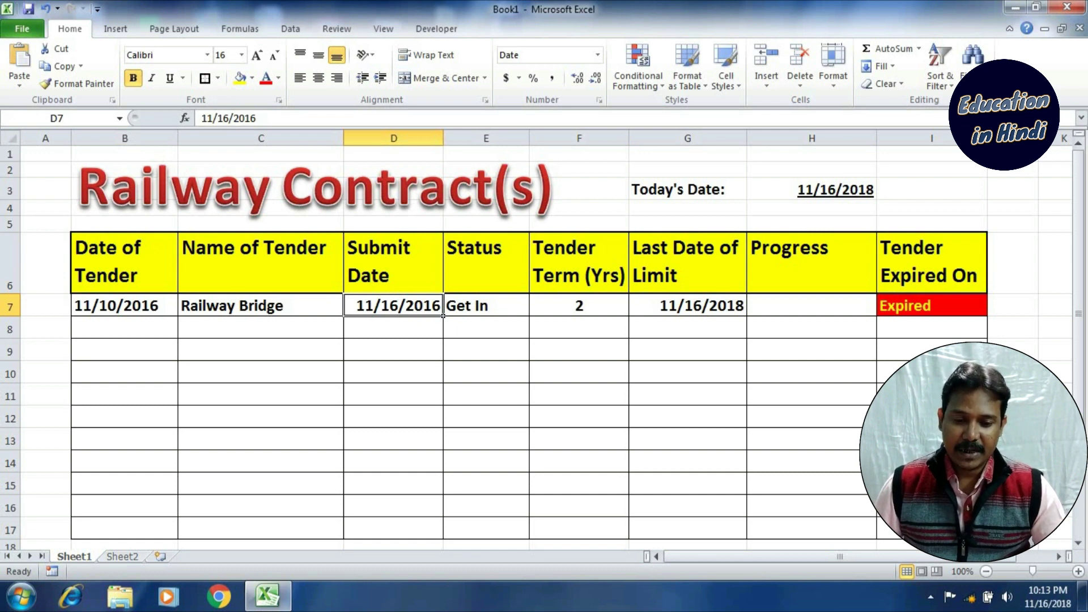
- Change the Submit Date in D7 to 11/16/2003 and check the term
type("11/")
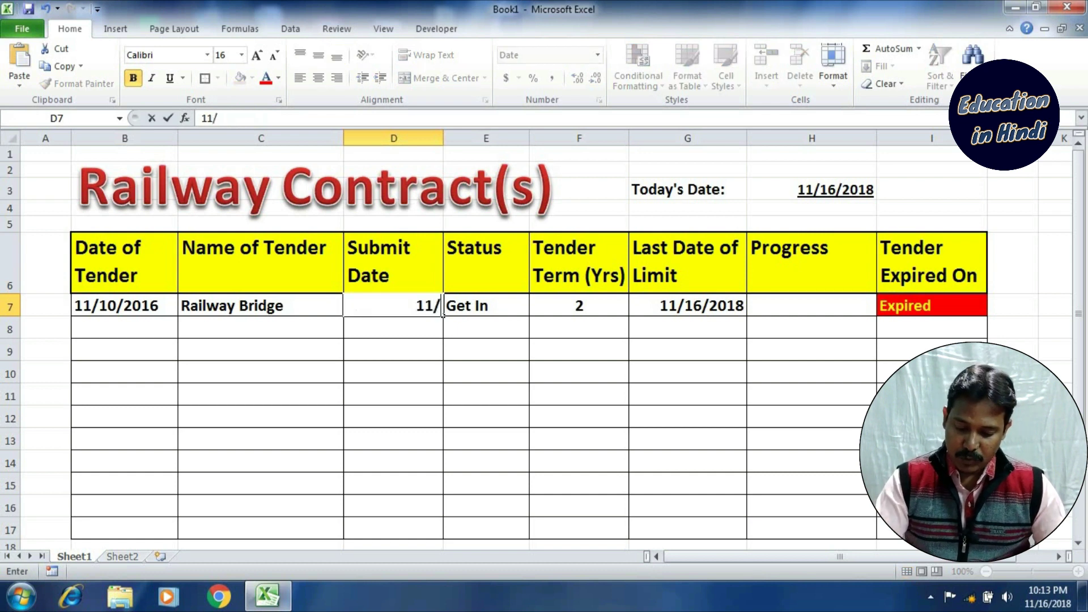
type("16")
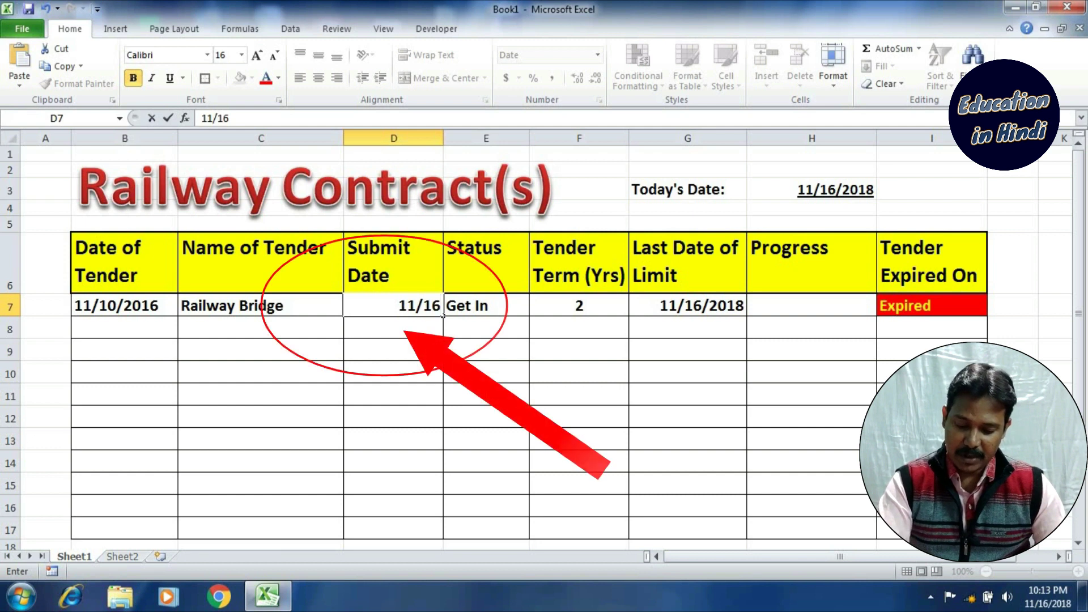
type("/200")
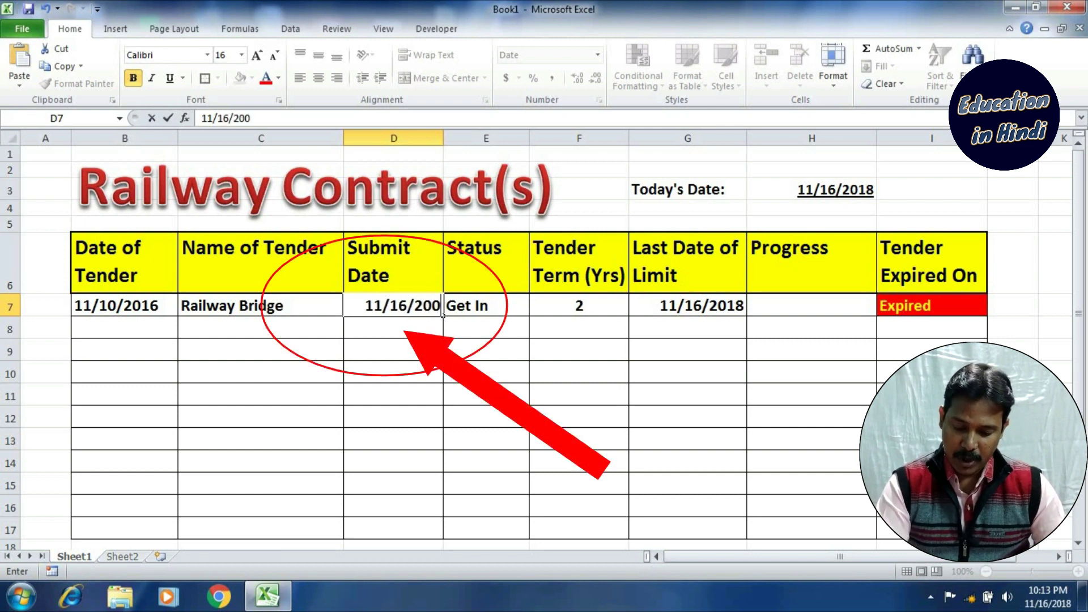
type("3")
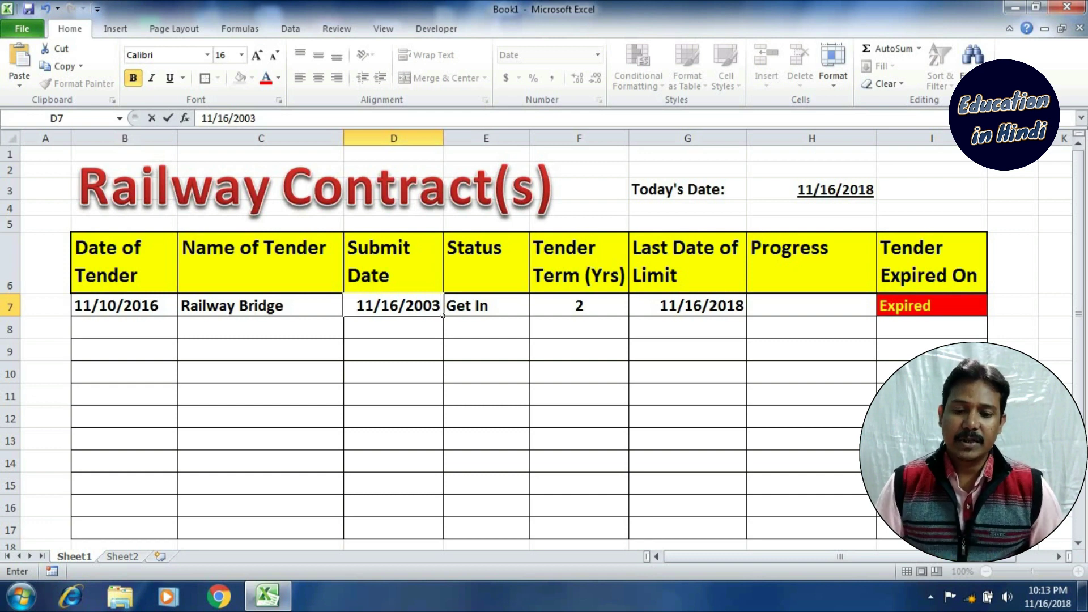
key("Tab")
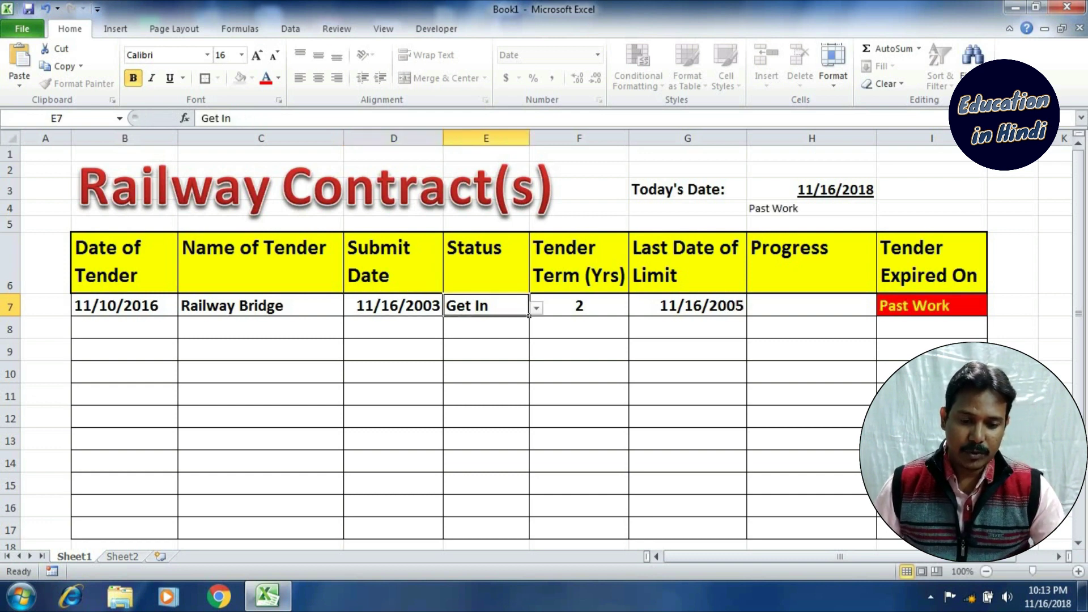
left_click(579, 306)
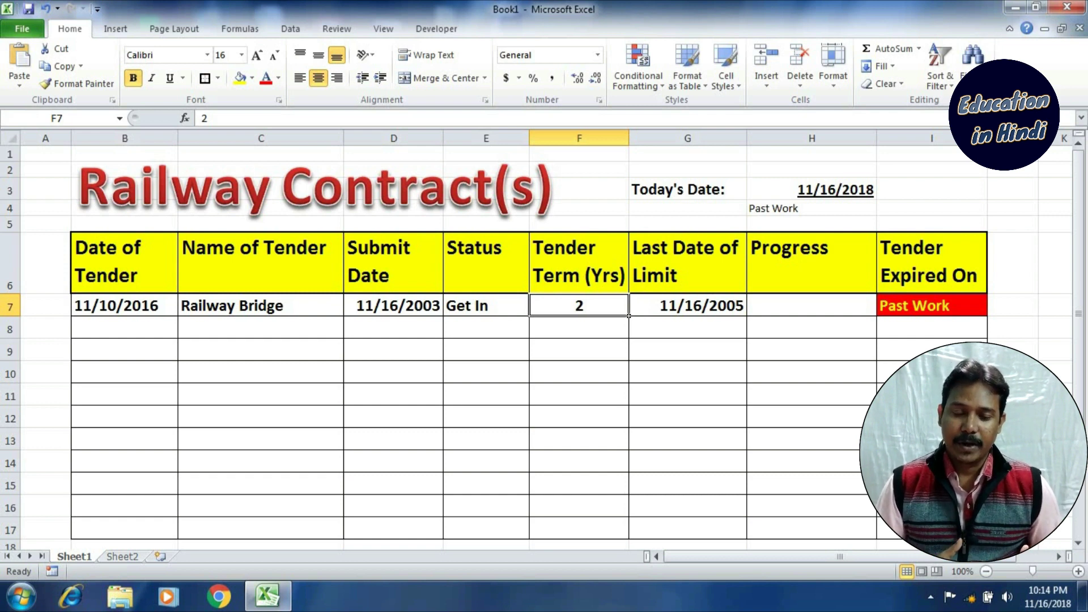
- Set the Submit Date in D7 back to 11/16/2018, then review the term and row 8's last-date formula
left_click(394, 306)
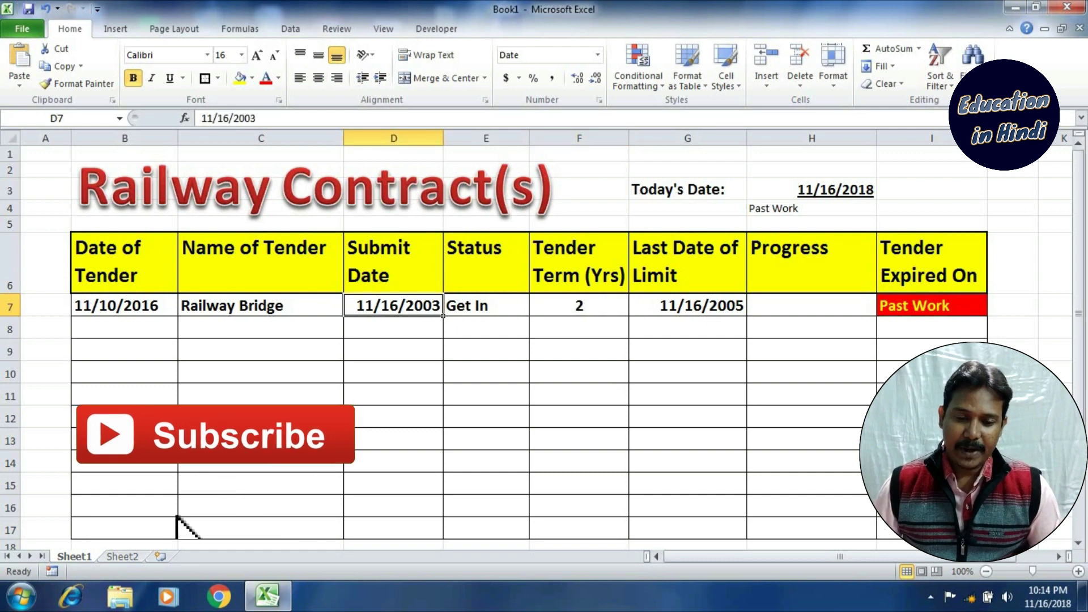
type("11")
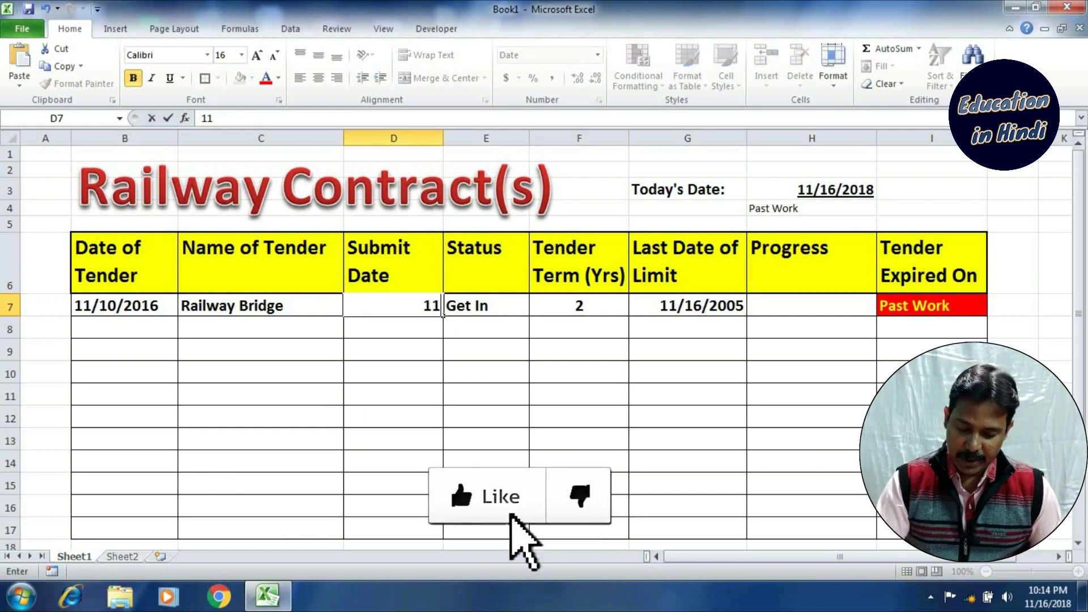
type("/0")
key("BackSpace")
type("1")
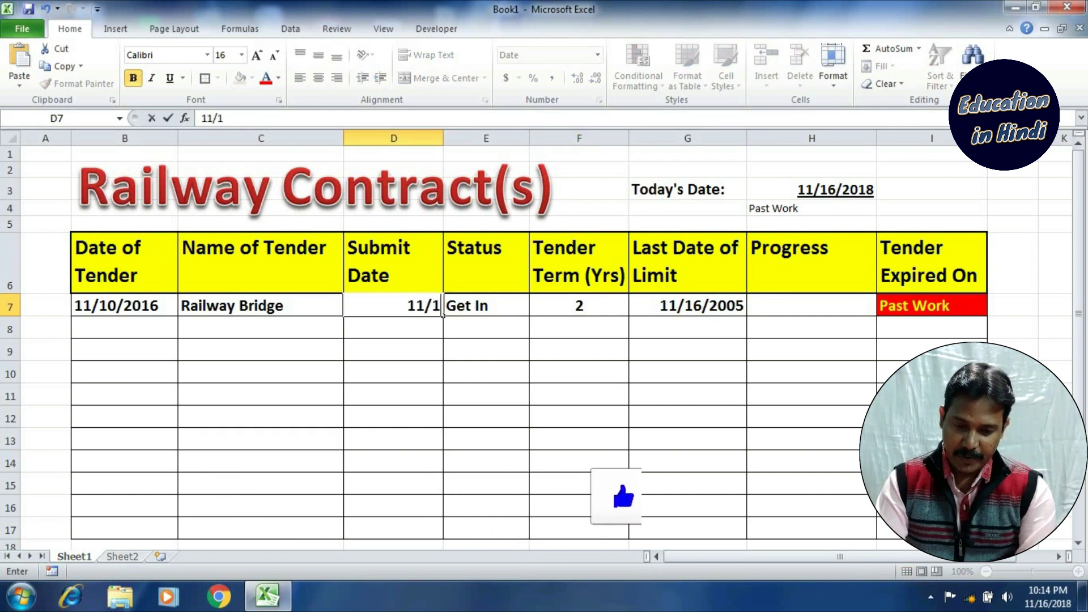
type("6/")
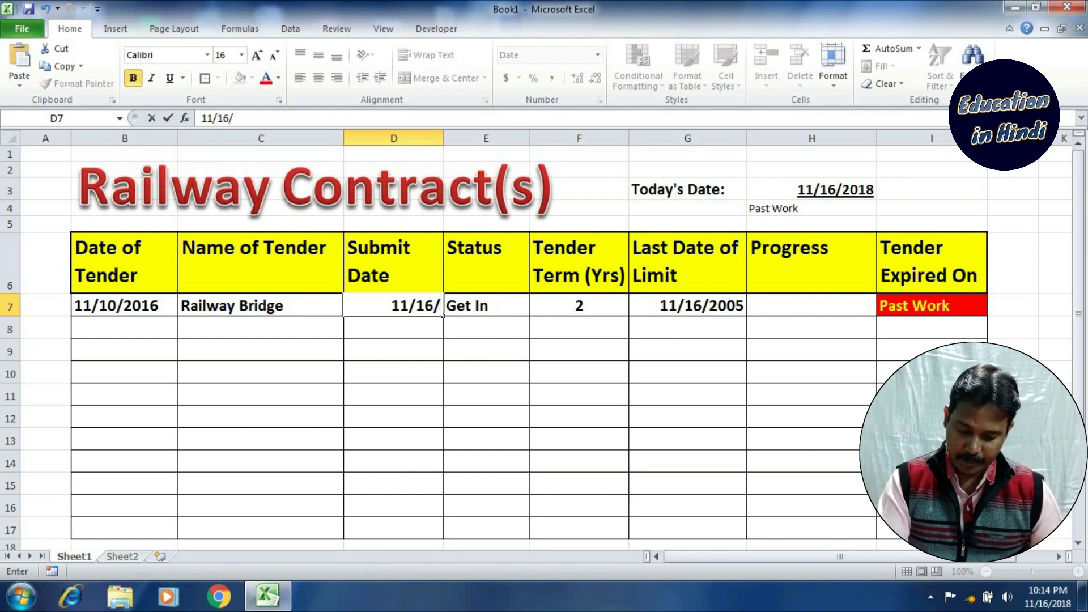
type("2018")
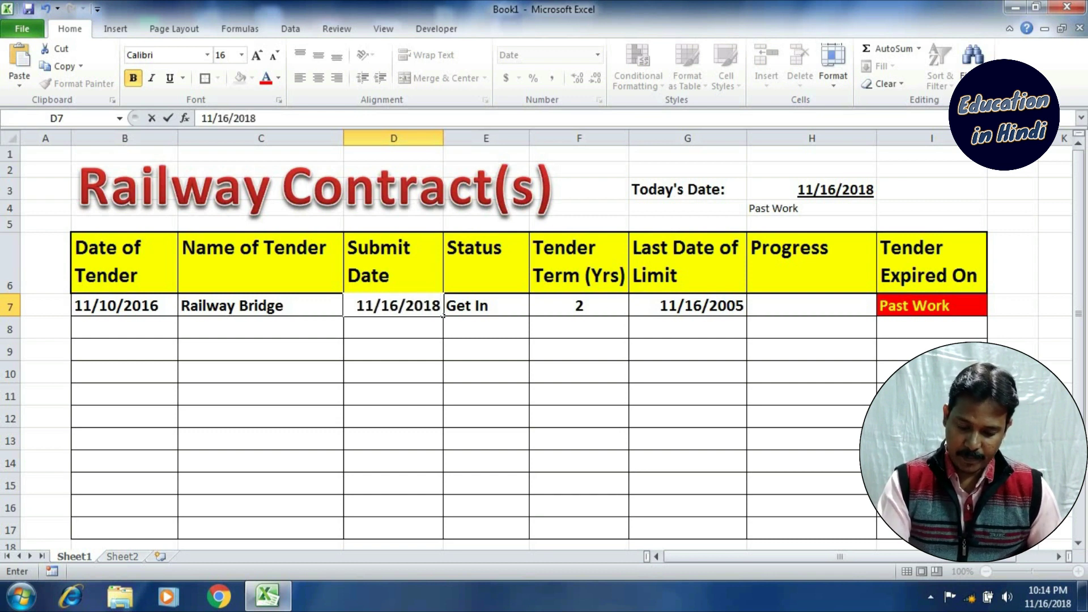
key("Return")
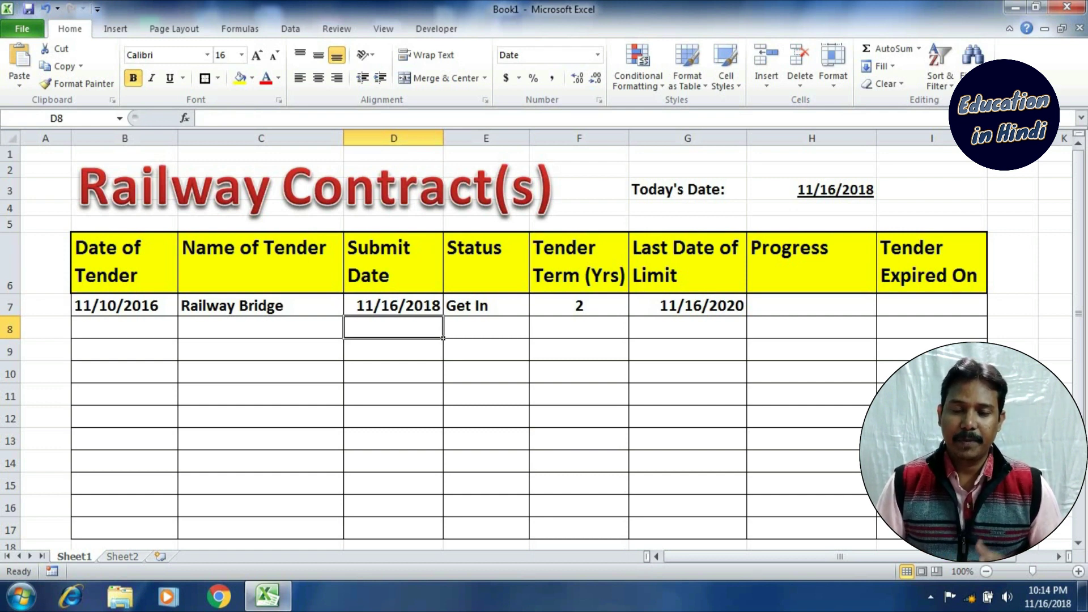
left_click(579, 306)
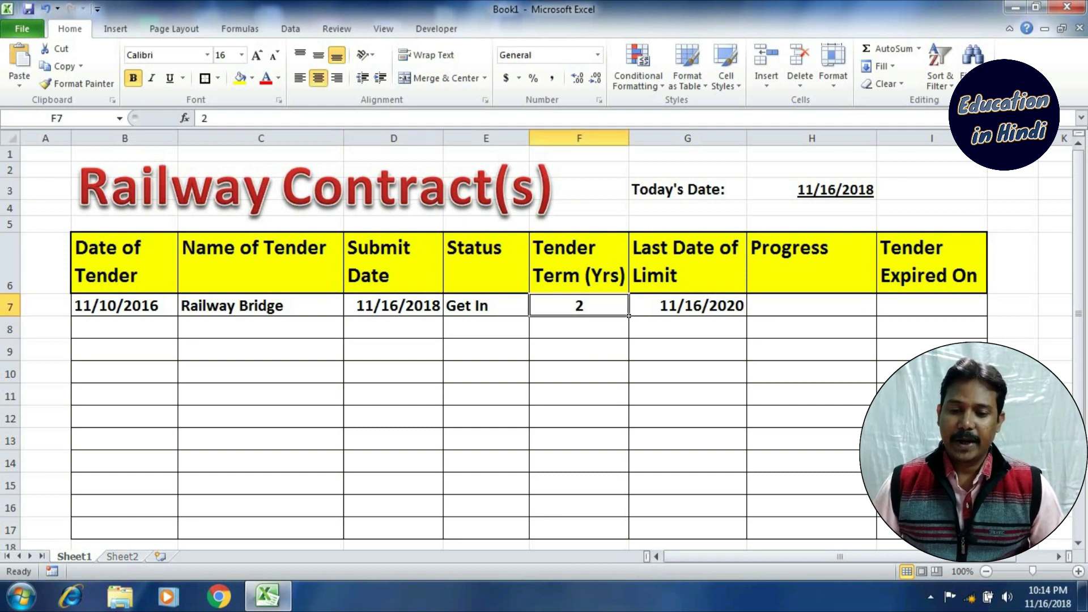
left_click(687, 327)
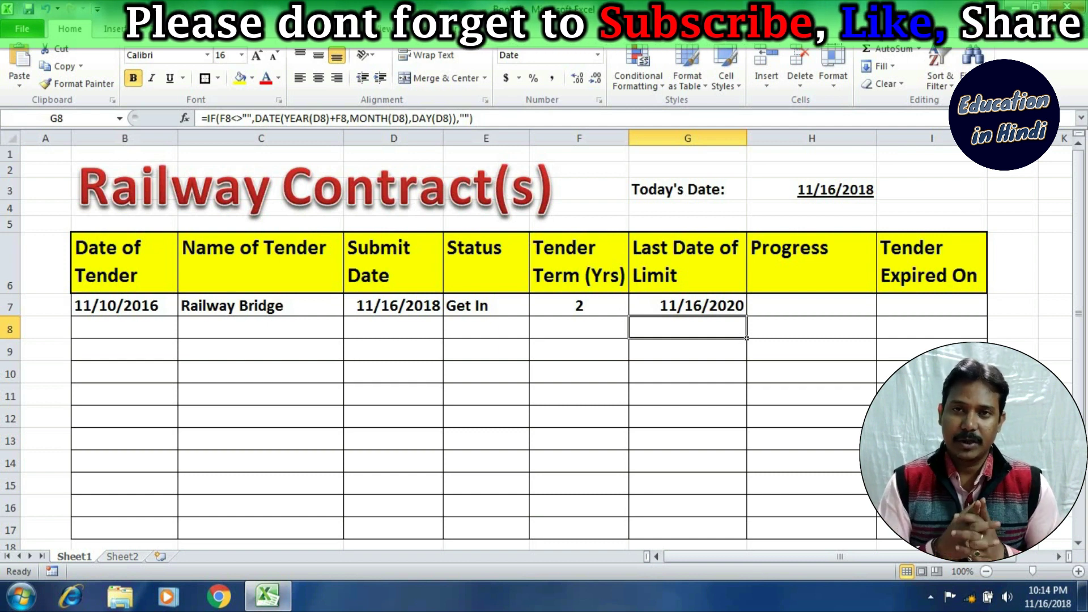
left_click(811, 306)
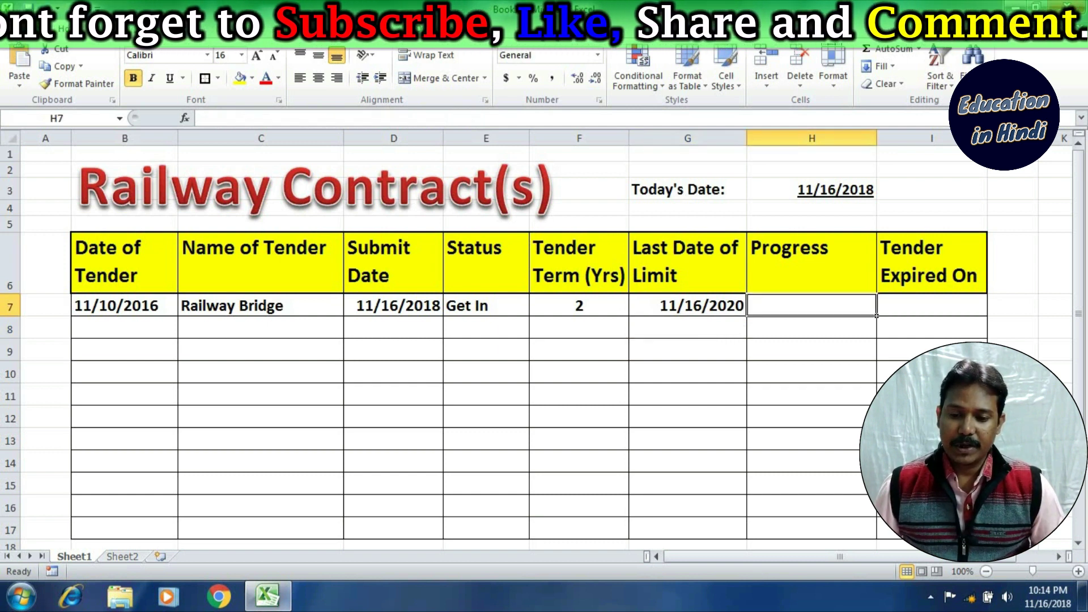
left_click(932, 306)
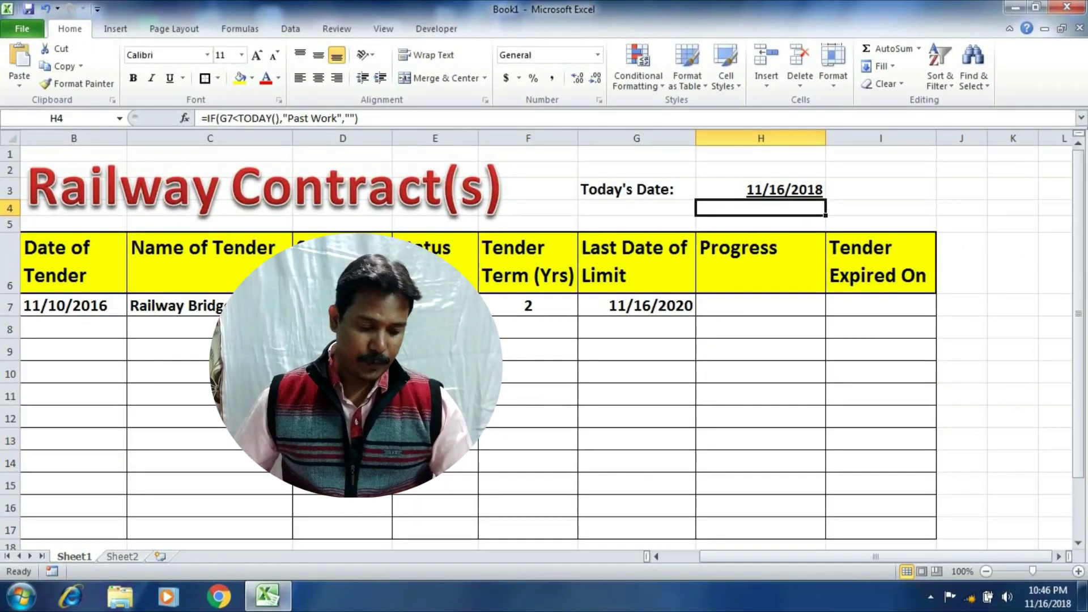
left_click(761, 190)
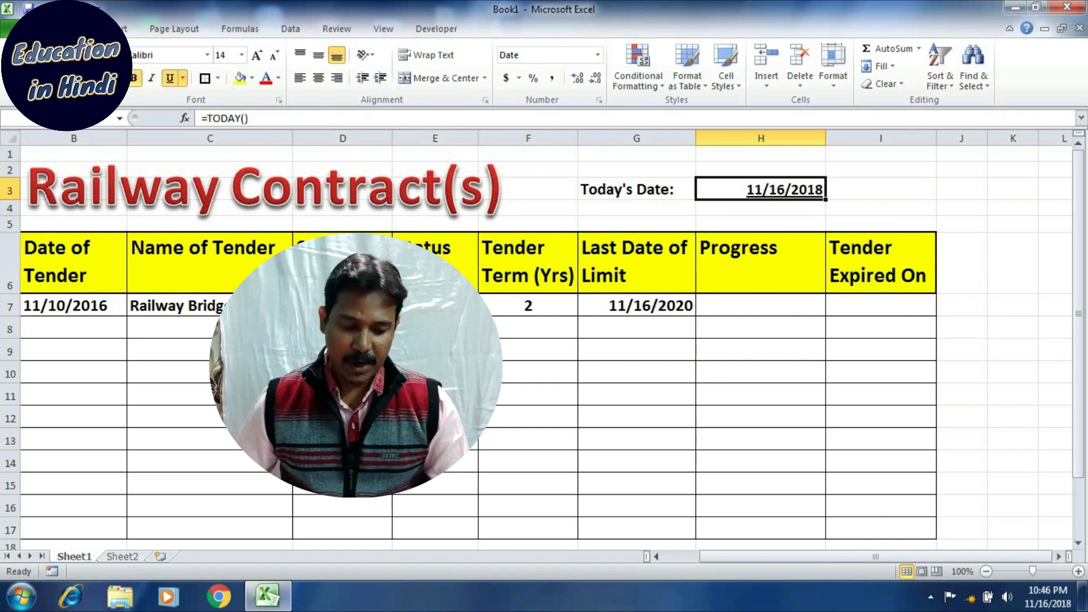
key("F2")
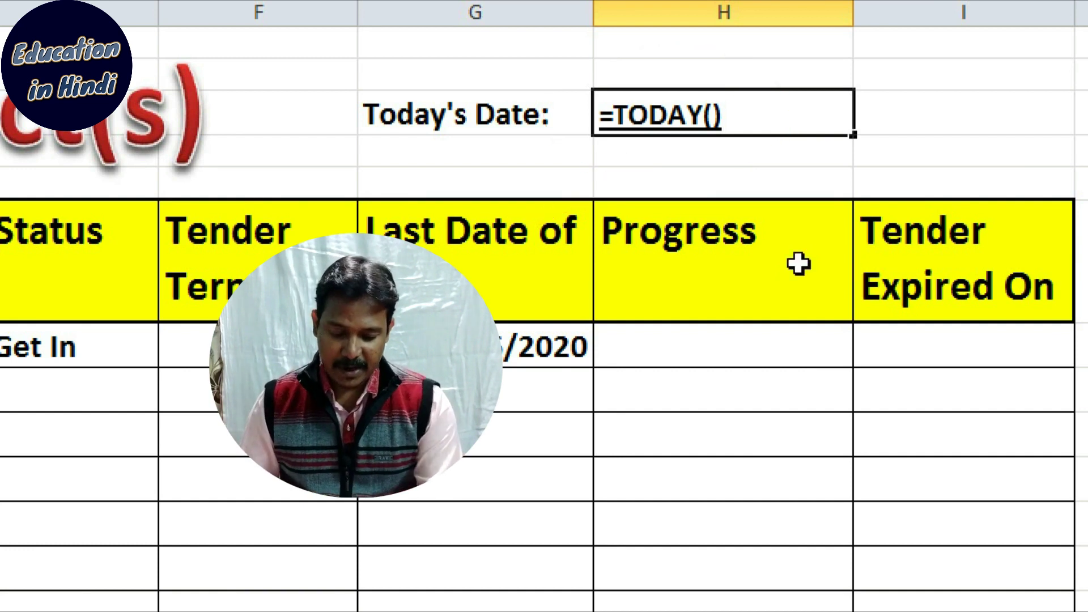
key("Return")
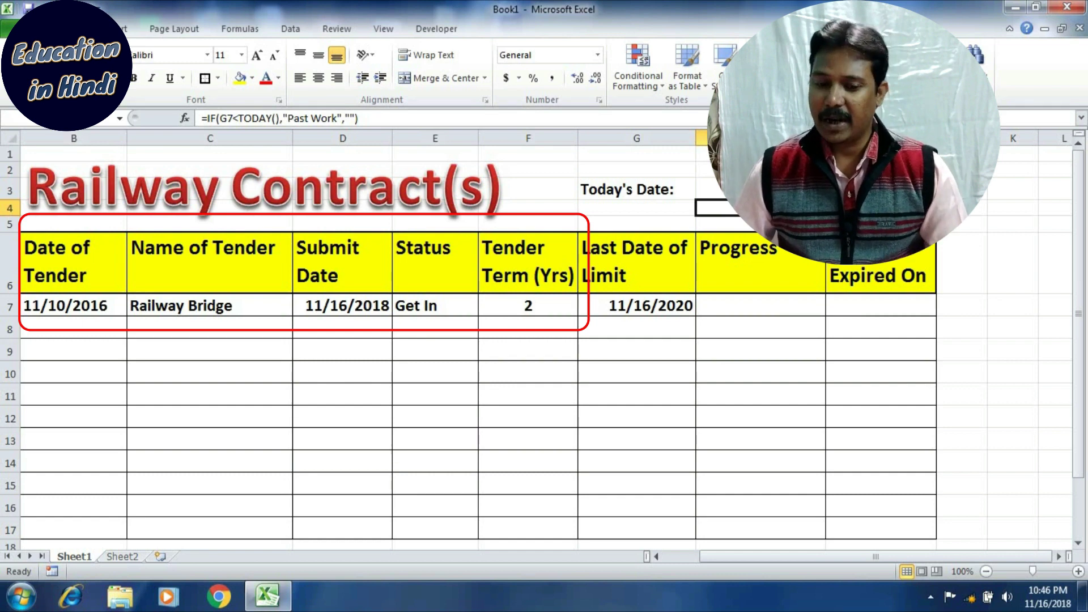
left_click(435, 306)
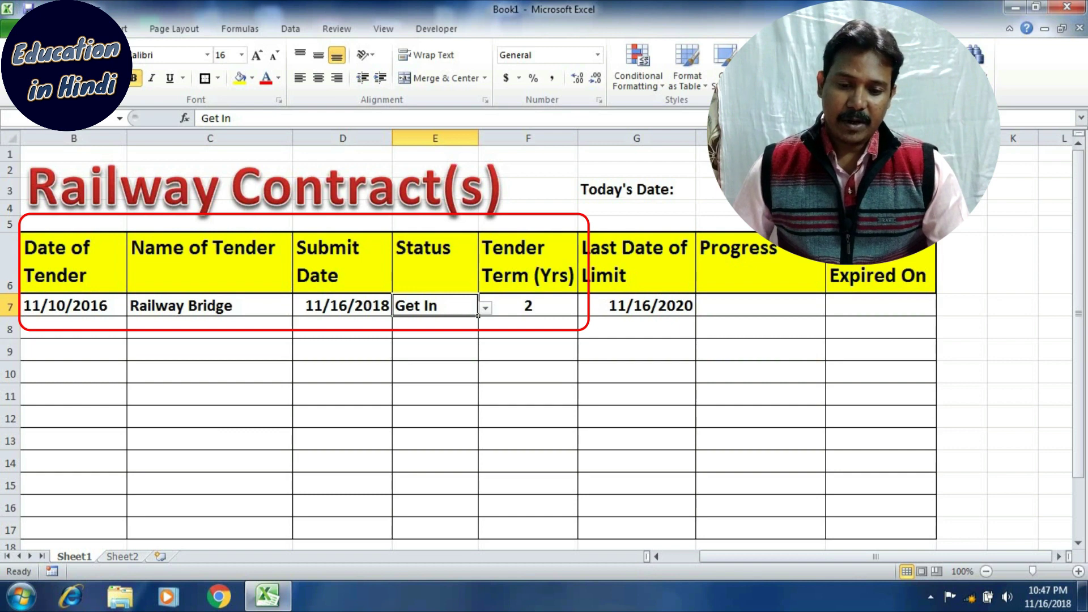
left_click(528, 305)
left_click(637, 327)
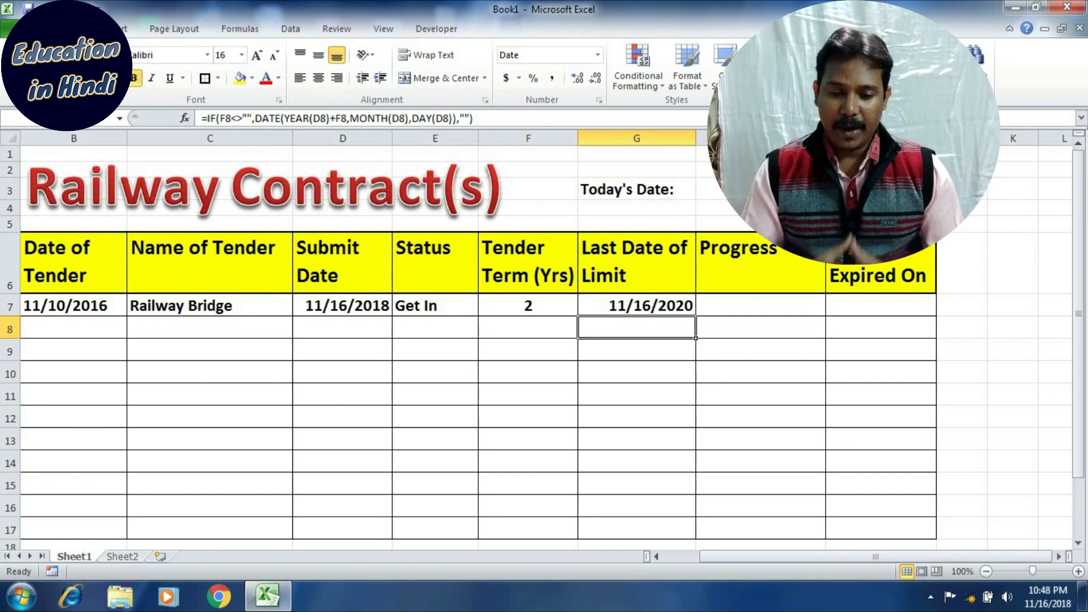
left_click(637, 306)
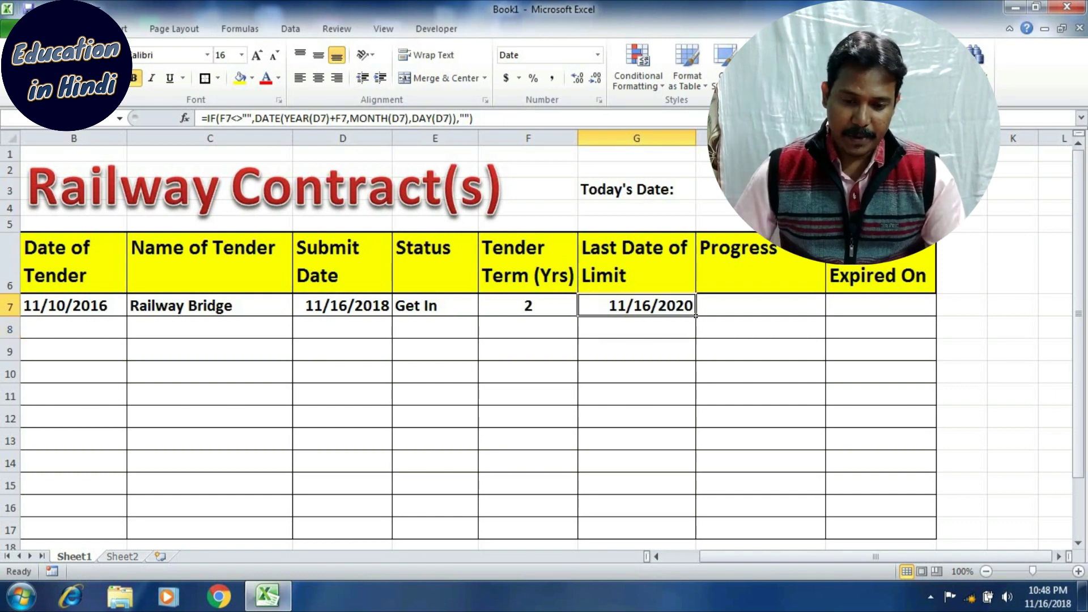
key("F2")
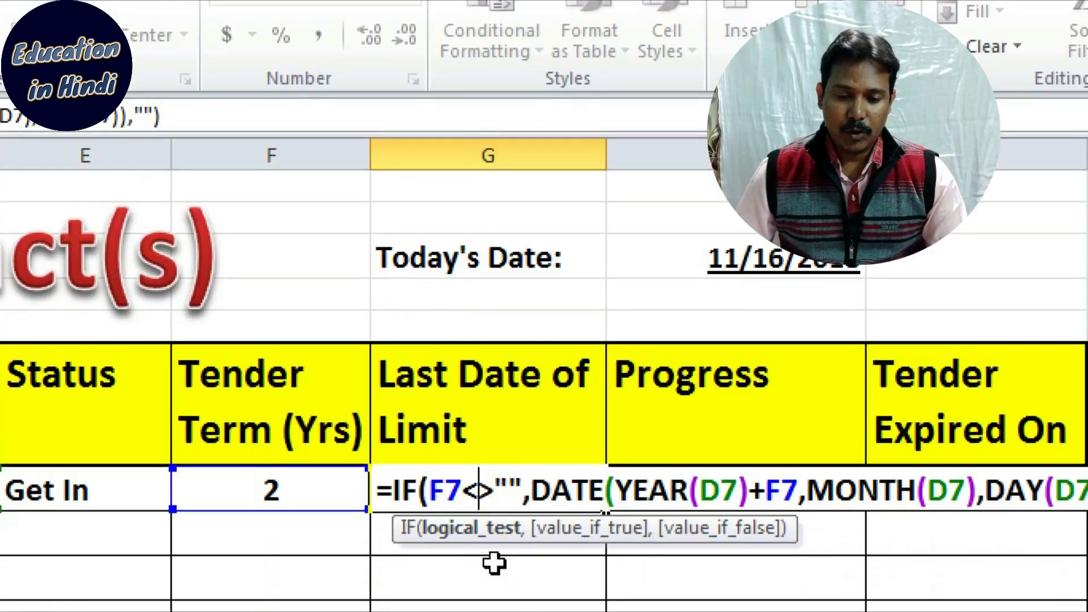
left_click(459, 528)
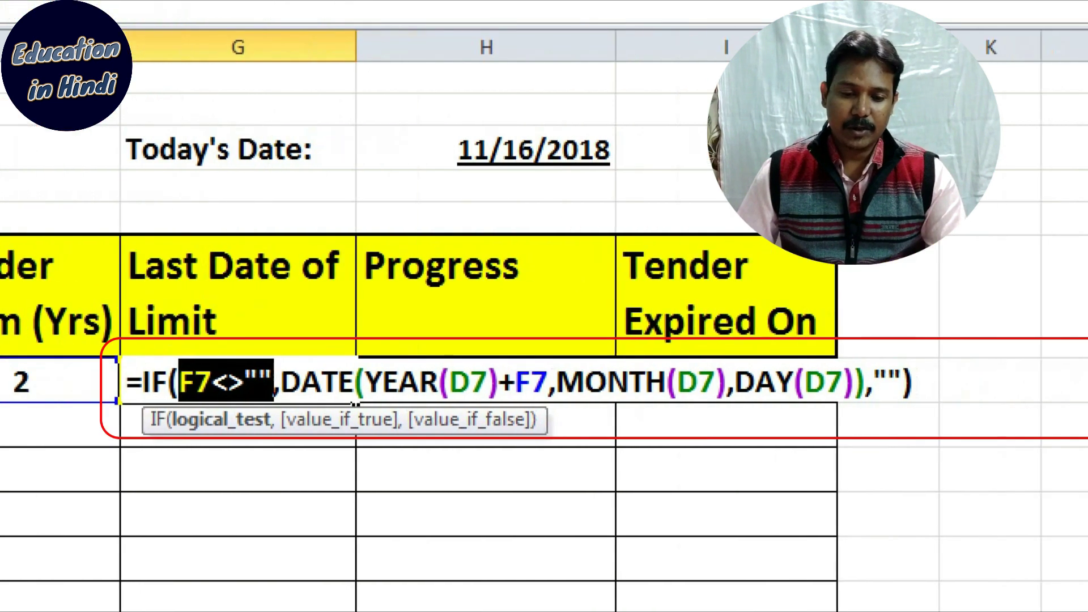
left_click(385, 377)
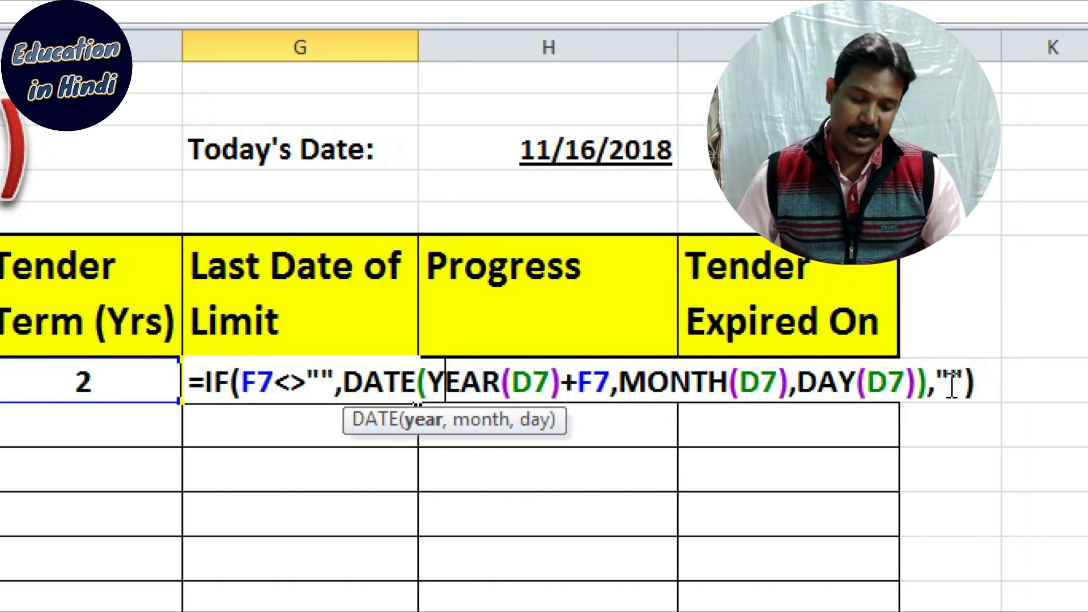
key("Return")
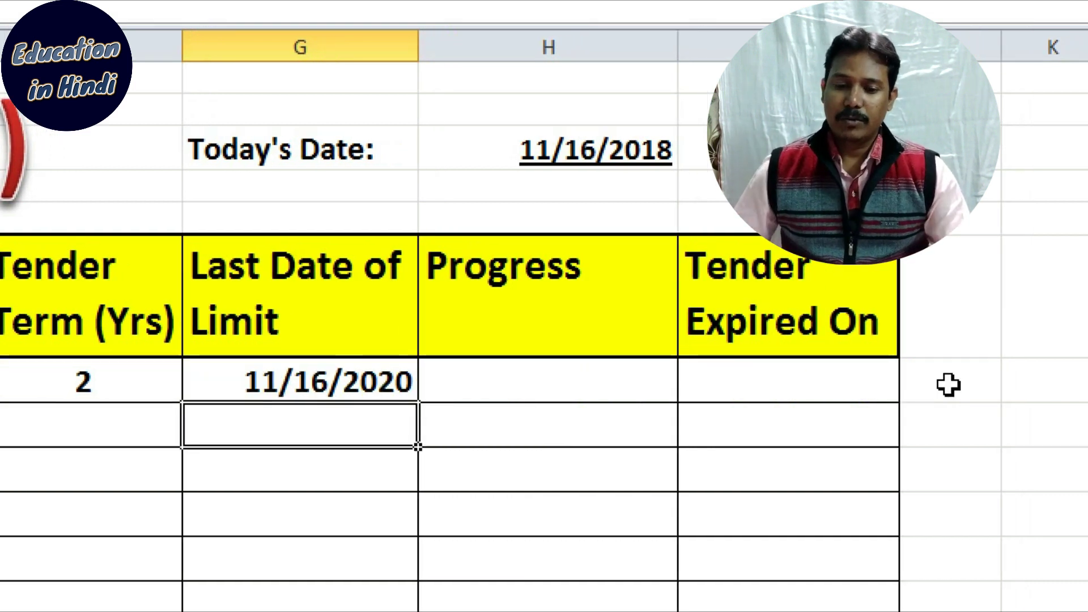
- Open the nested IF formula in I7 for in-cell editing
left_click(548, 380)
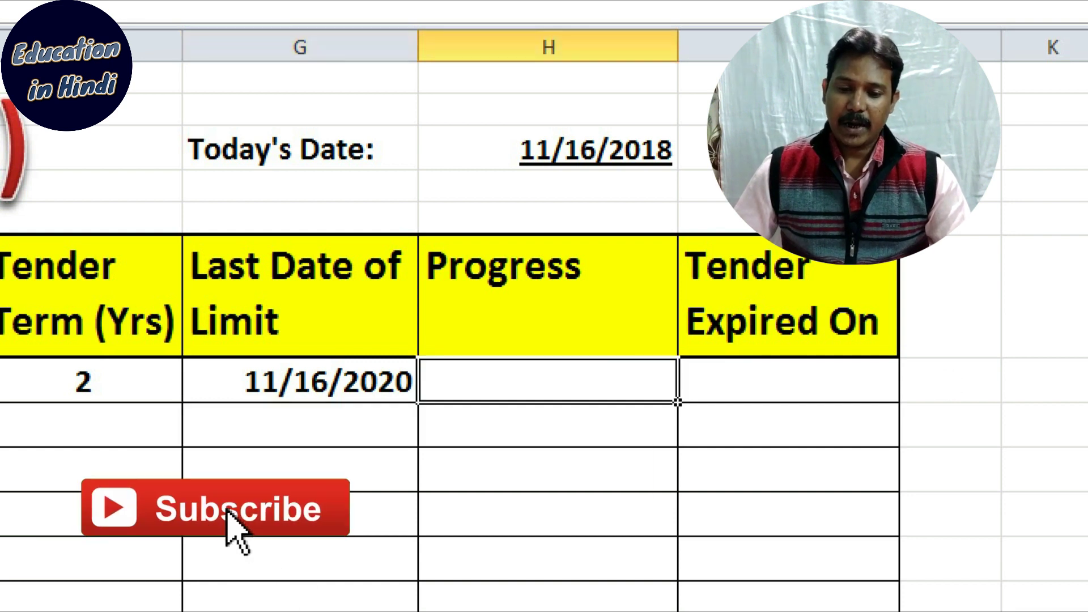
left_click(816, 389)
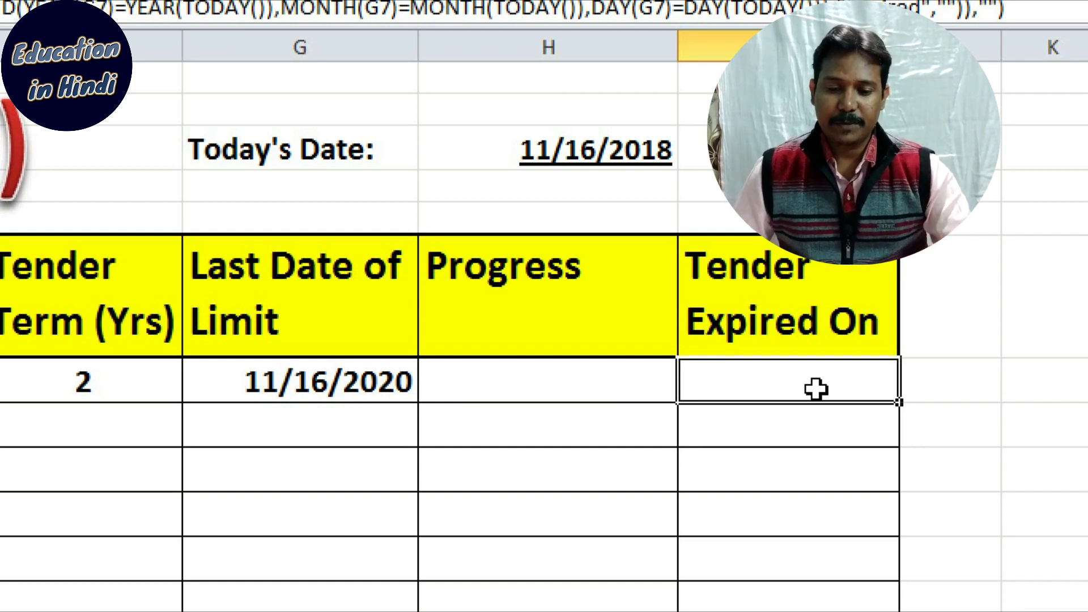
double_click(816, 389)
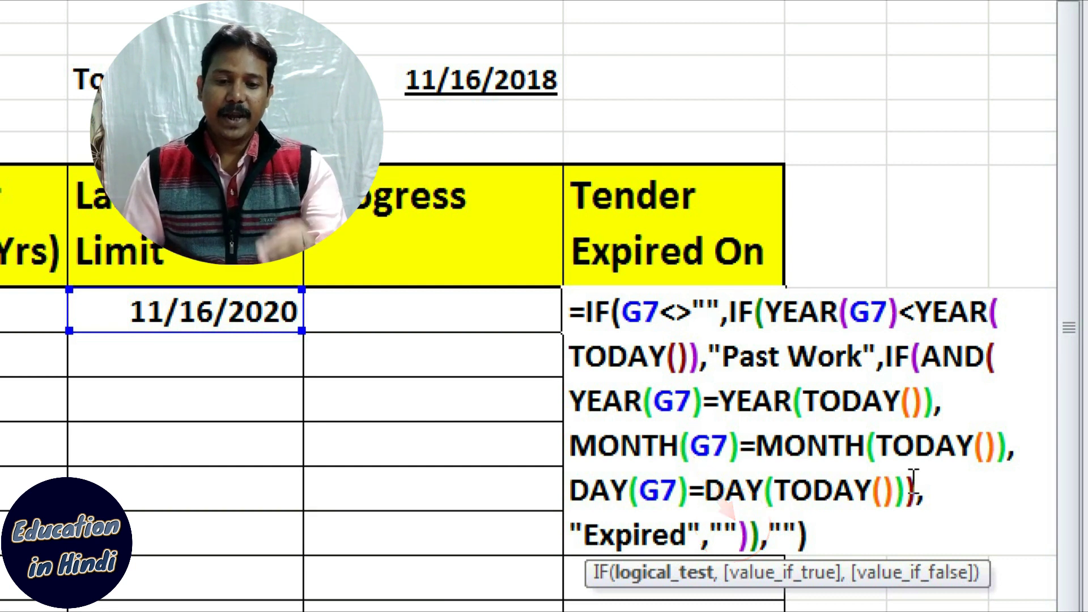
- Wrap the Tender Expired On formula in an outer G7<>"" test that returns blank
left_click(707, 312)
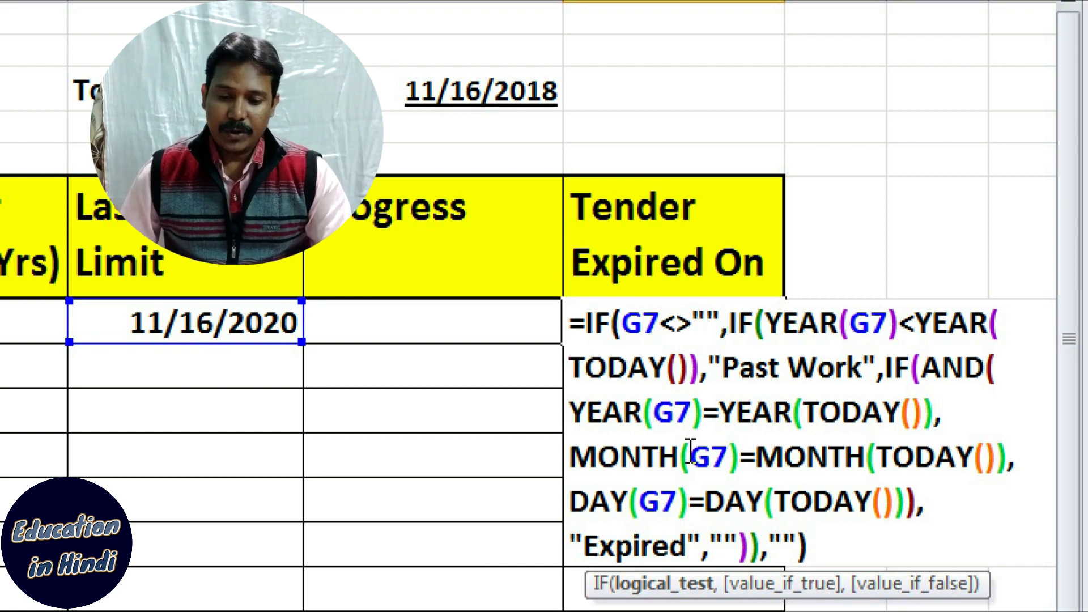
scroll(690, 451, "down", 1)
scroll(691, 450, "down", 2)
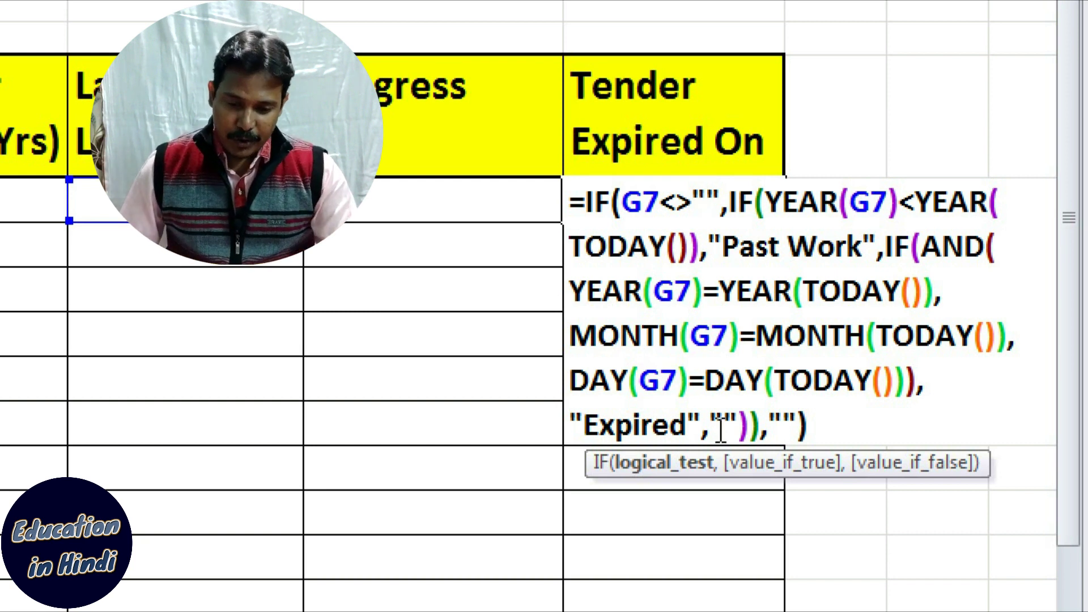
left_click(814, 434)
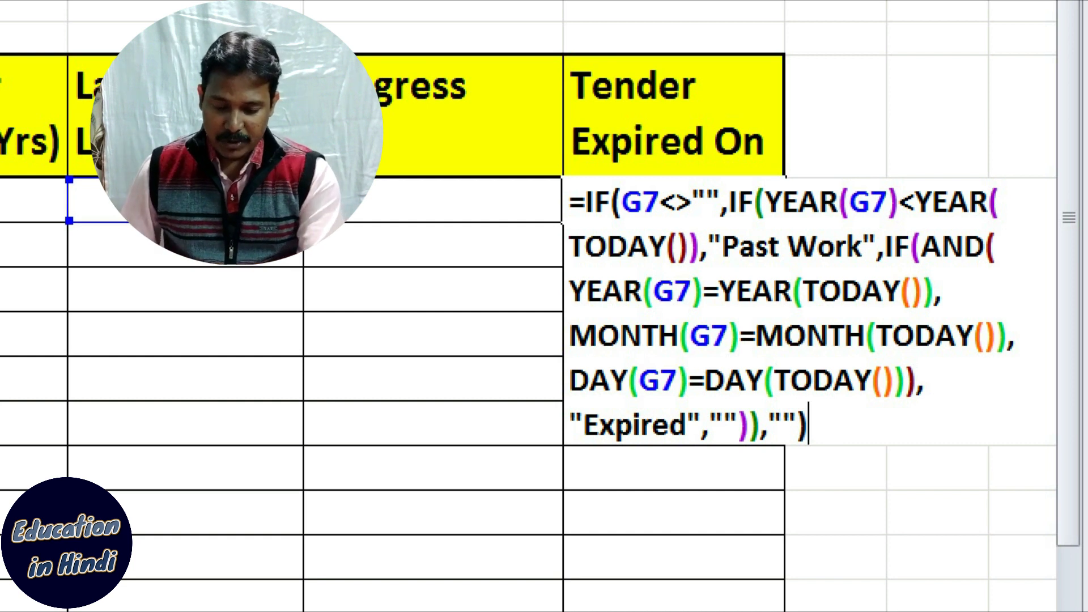
- Commit the Tender Expired On formula in I7
key("Return")
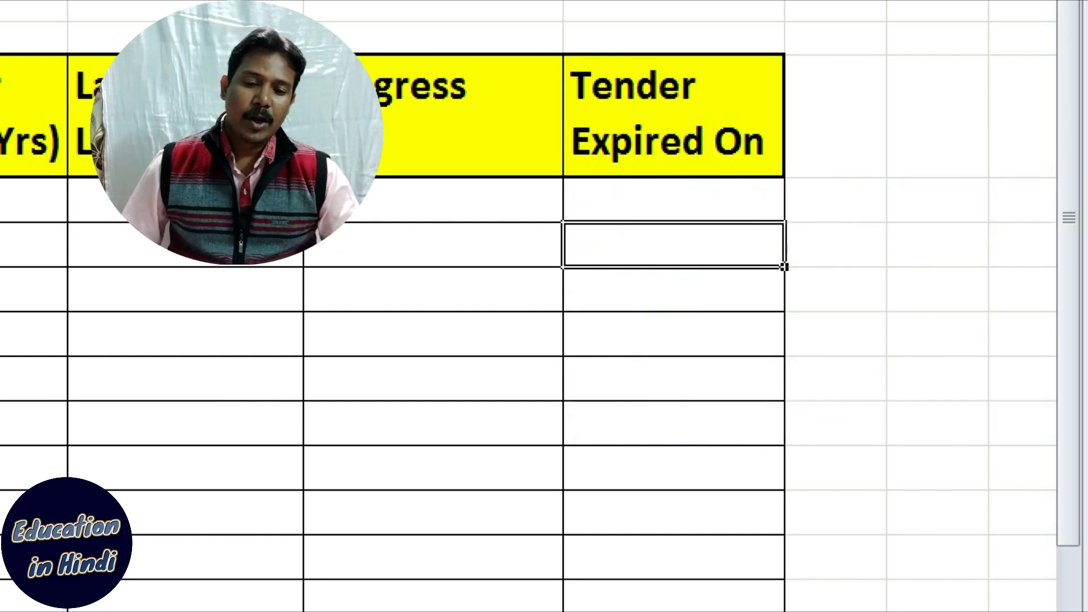